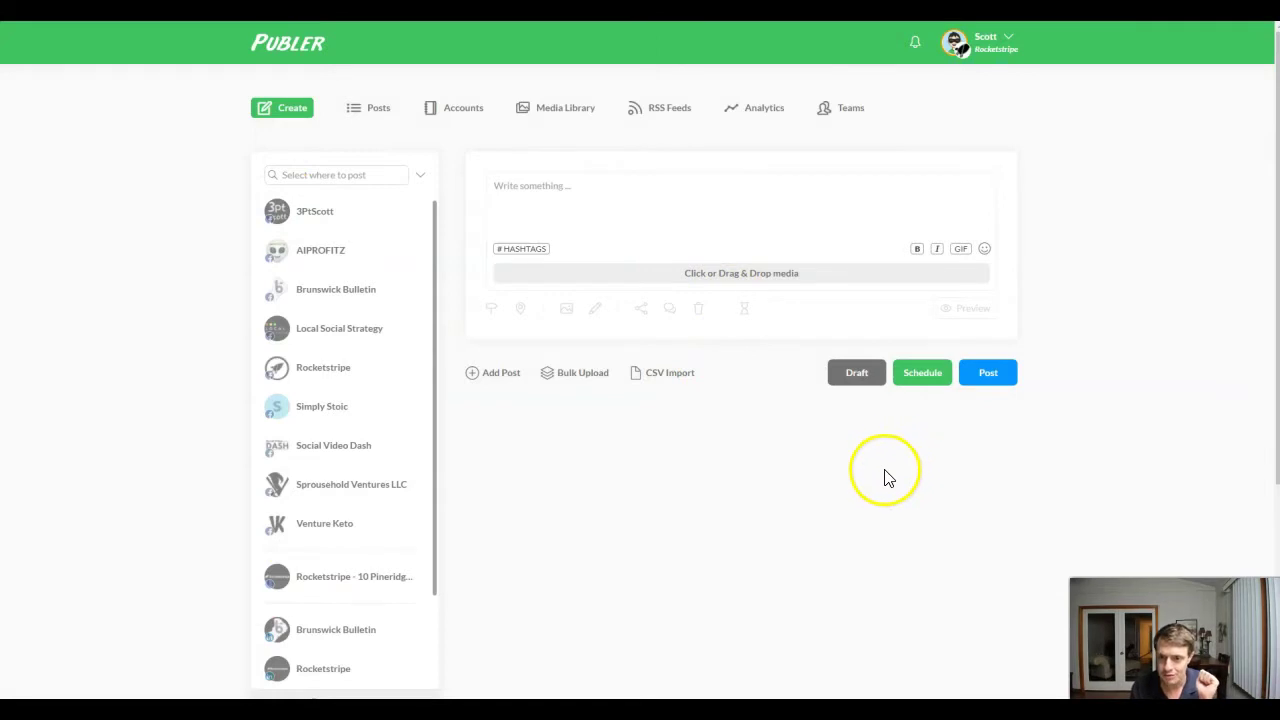
Step: Start a new Publer post and scroll the account list to the aiPROFITz YouTube account
{"action": "left_click", "coordinate": [268, 108]}
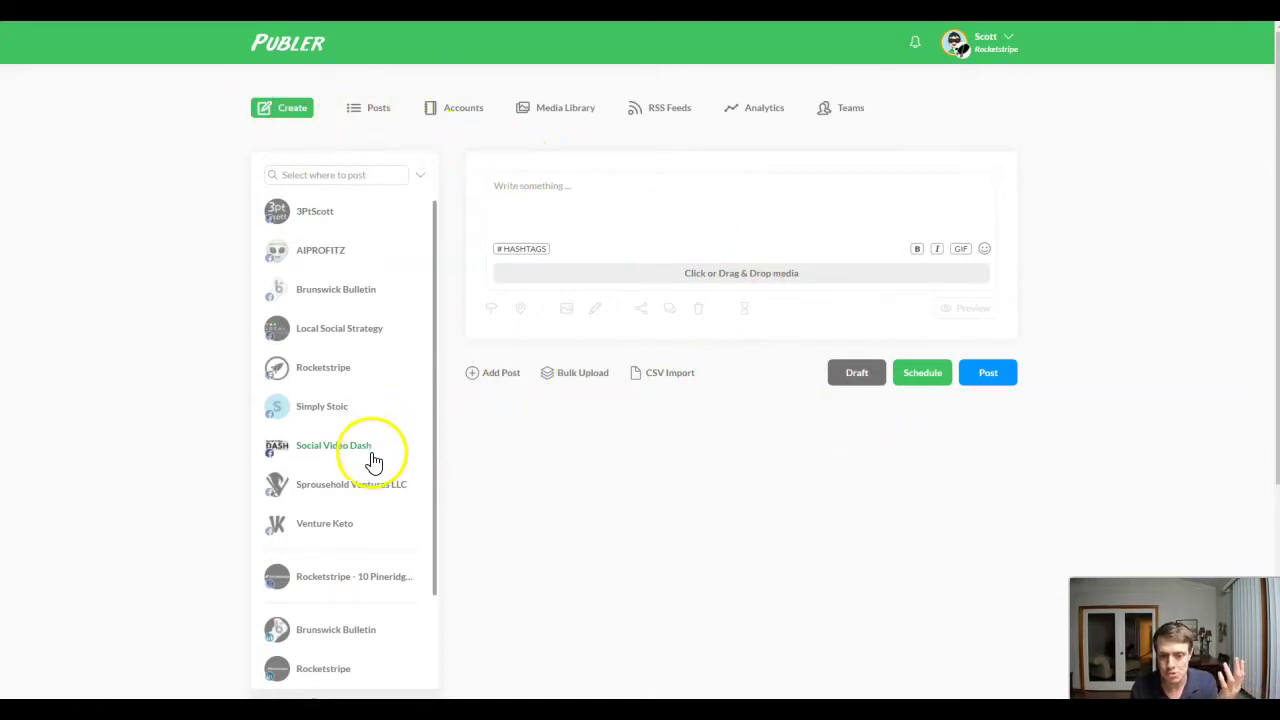
{"action": "scroll", "coordinate": [371, 463], "scroll_direction": "down", "scroll_amount": 2}
Step: Select aiPROFITz YouTube, attach the review video, and title it 'Schedule and Automate Your Social Media With Publer [Real User Review]'
{"action": "left_click", "coordinate": [316, 668]}
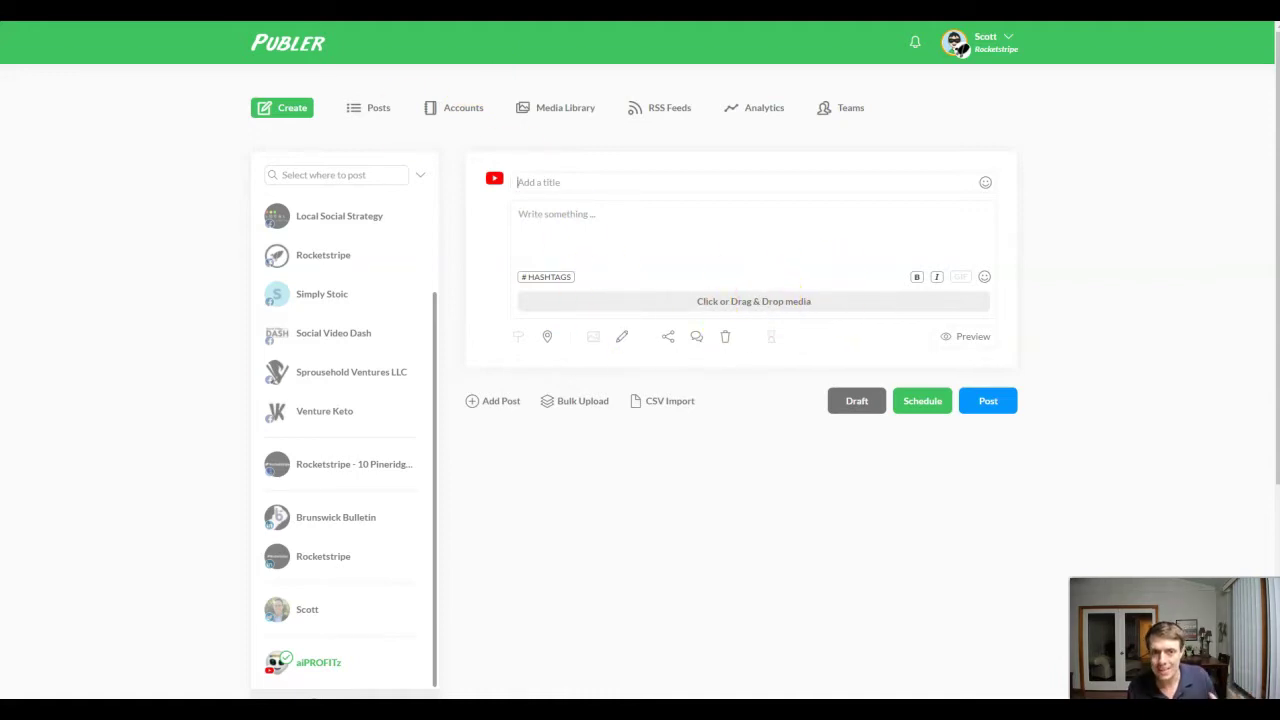
{"action": "left_click_drag", "start_coordinate": [290, 30], "coordinate": [674, 294]}
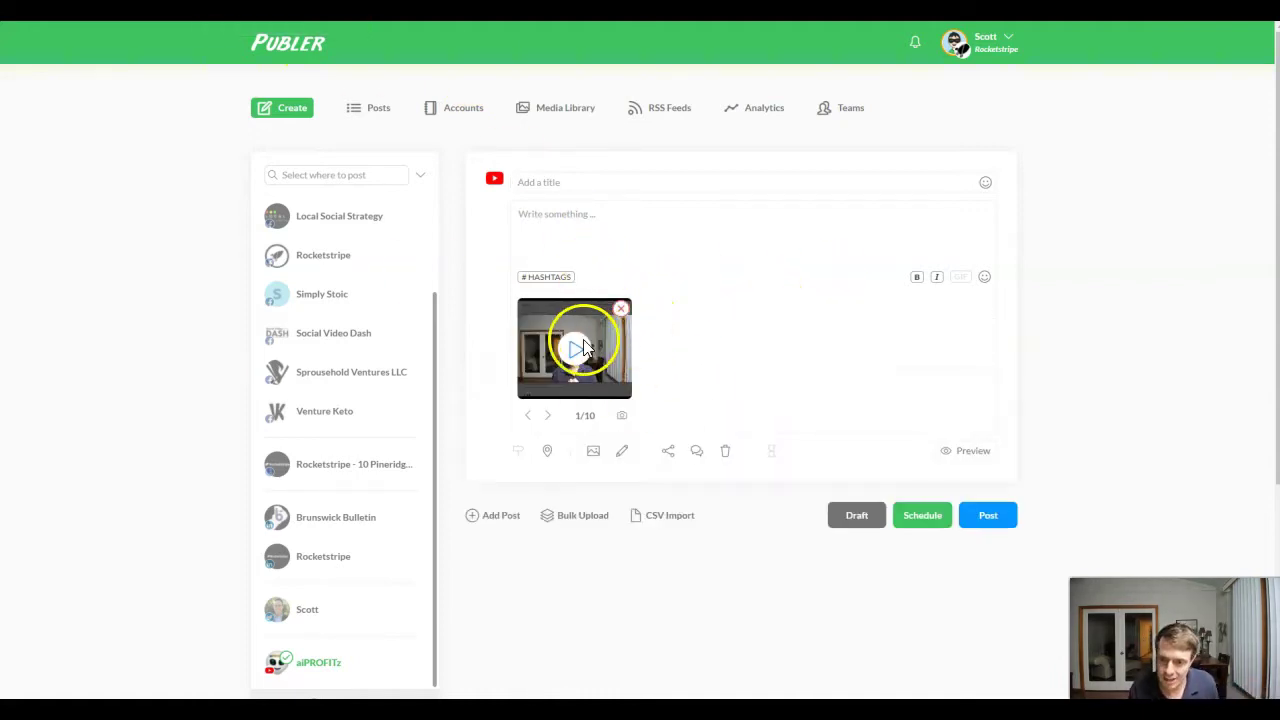
{"action": "left_click", "coordinate": [578, 183]}
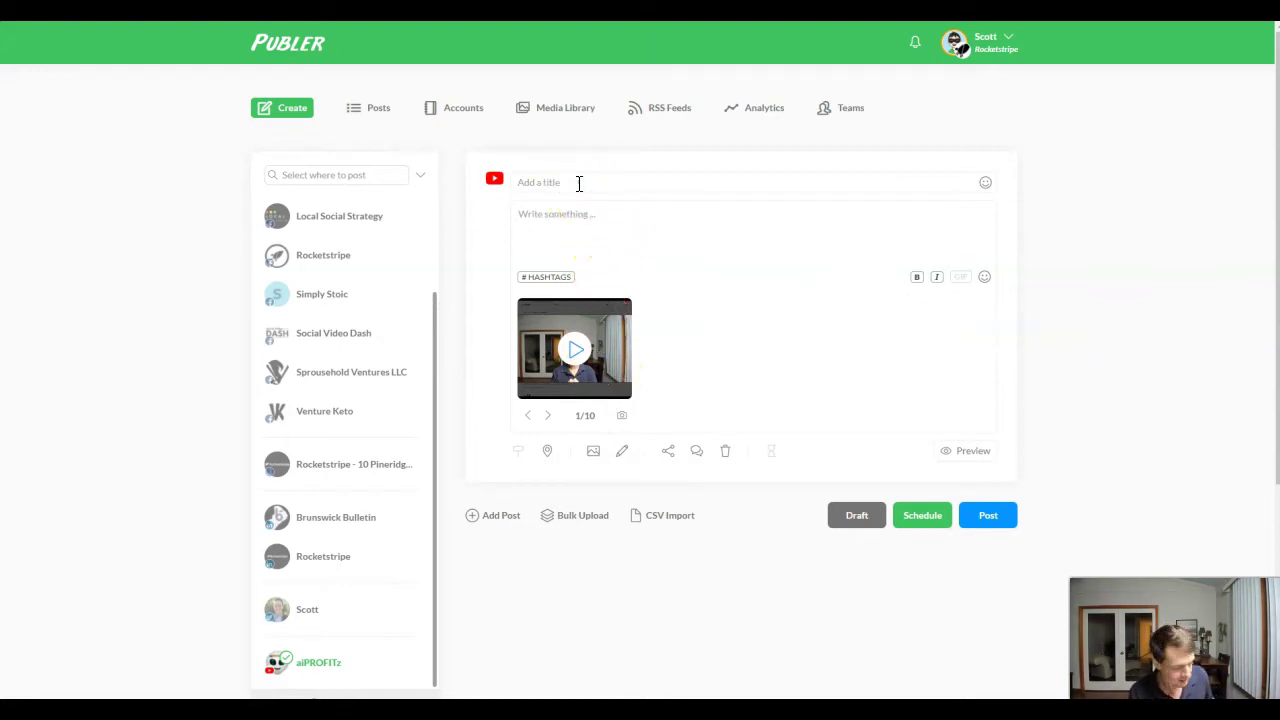
{"action": "type", "text": "Schedule and Automate Your YouTube Channel With Publer"}
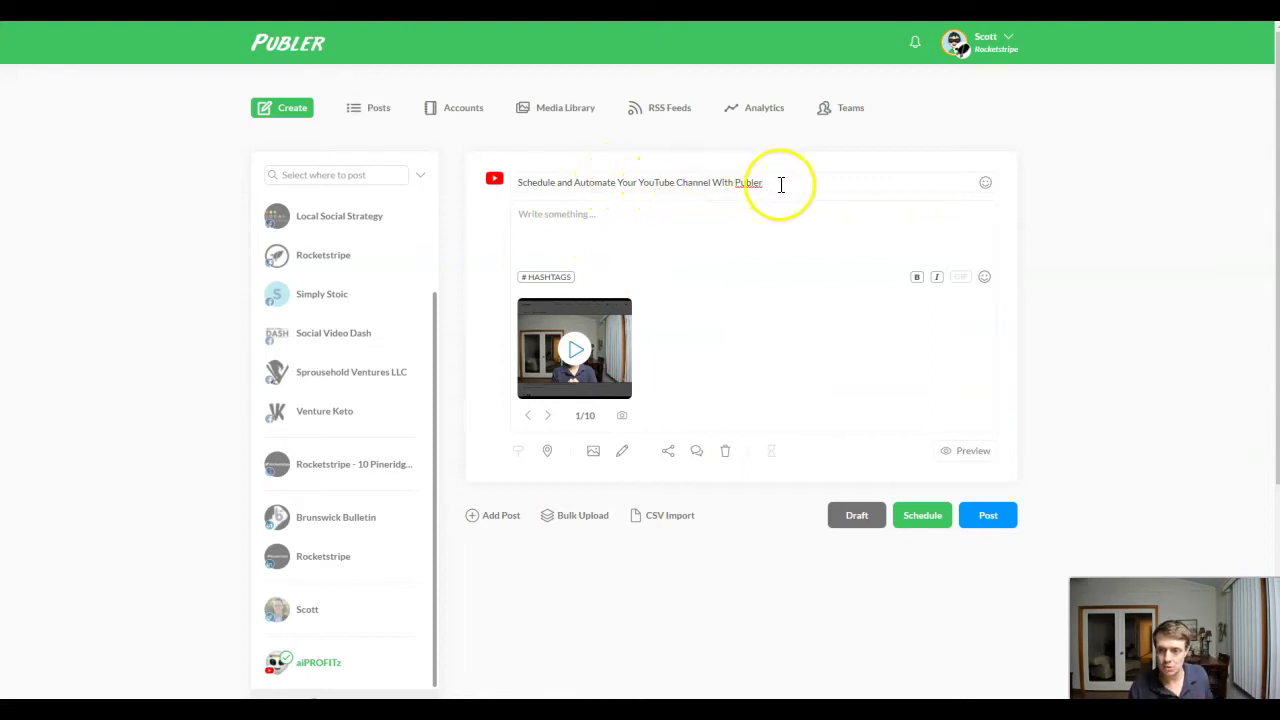
{"action": "key", "text": "ctrl+a"}
{"action": "type", "text": "Schedule and Automate Your Social Media With Publer [Real User Review]"}
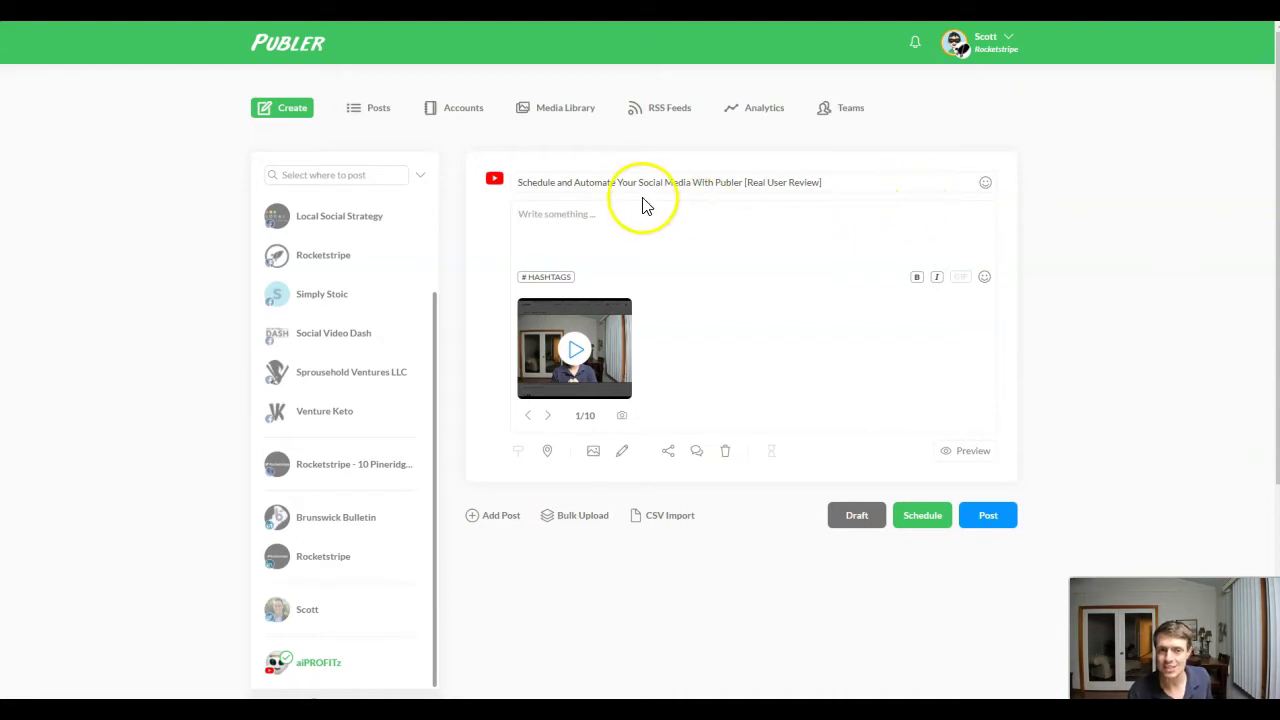
Step: Paste the full review description with links into the post body
{"action": "key", "text": "ctrl+v"}
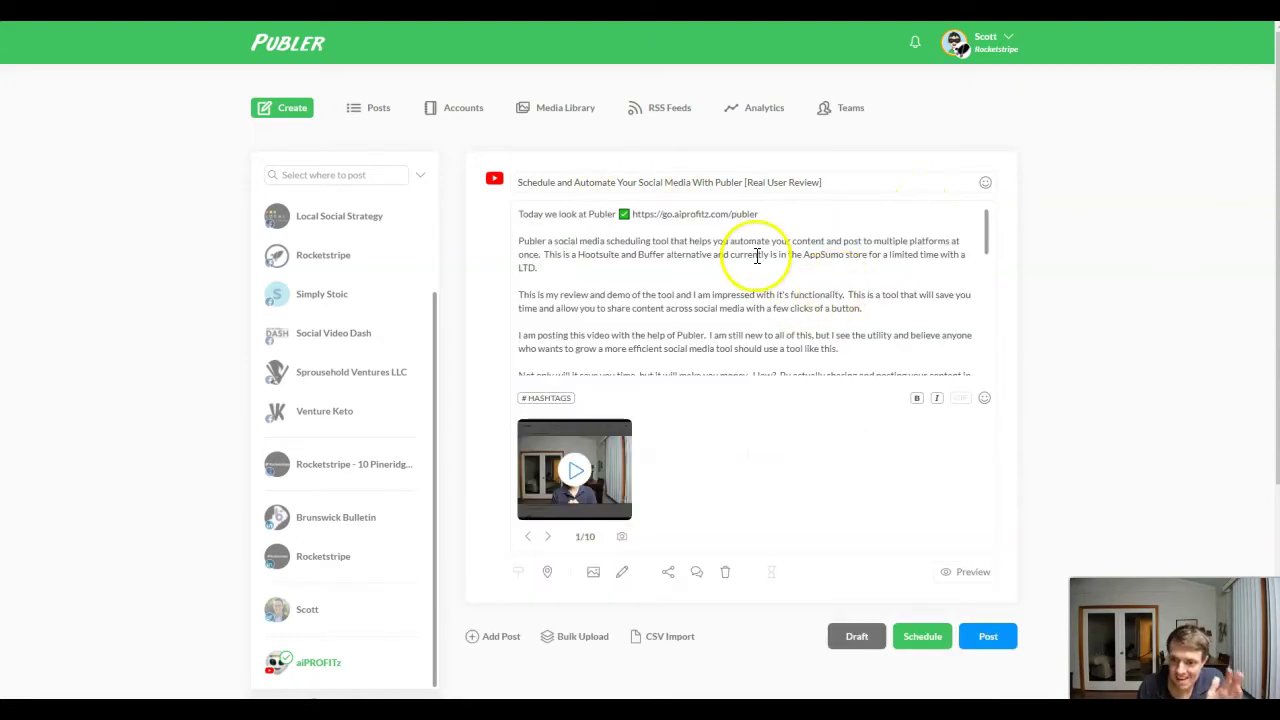
{"action": "scroll", "coordinate": [756, 258], "scroll_direction": "down", "scroll_amount": 10}
{"action": "scroll", "coordinate": [756, 258], "scroll_direction": "down", "scroll_amount": 1}
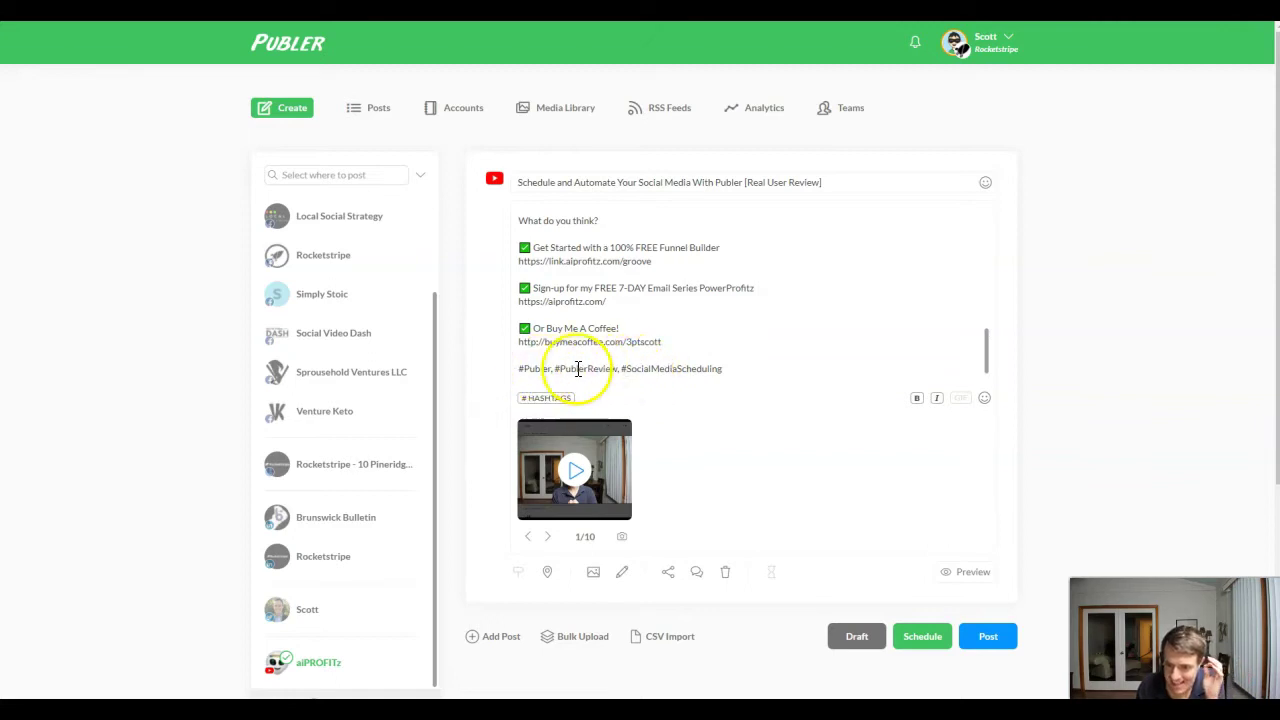
Step: Append the #aiPROFITz and #Publer LTD hashtags to the end of the hashtag line
{"action": "left_click_drag", "start_coordinate": [724, 369], "coordinate": [500, 378]}
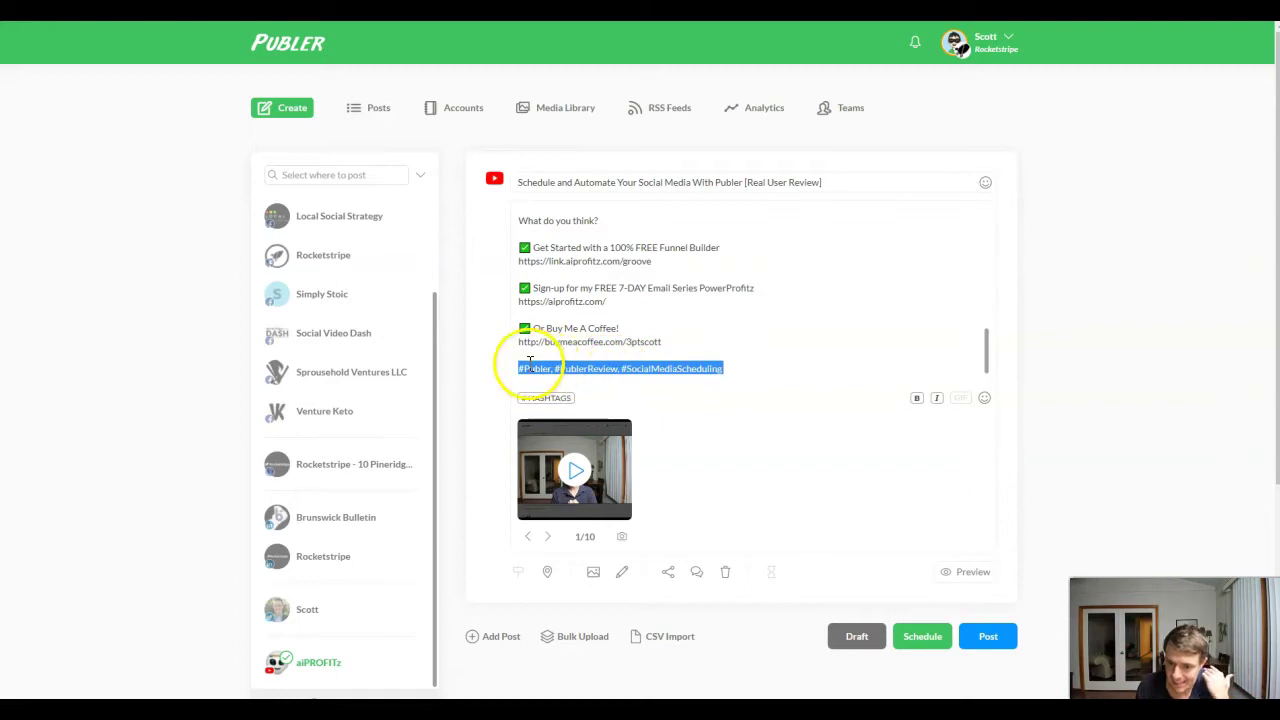
{"action": "scroll", "coordinate": [686, 286], "scroll_direction": "up", "scroll_amount": 10}
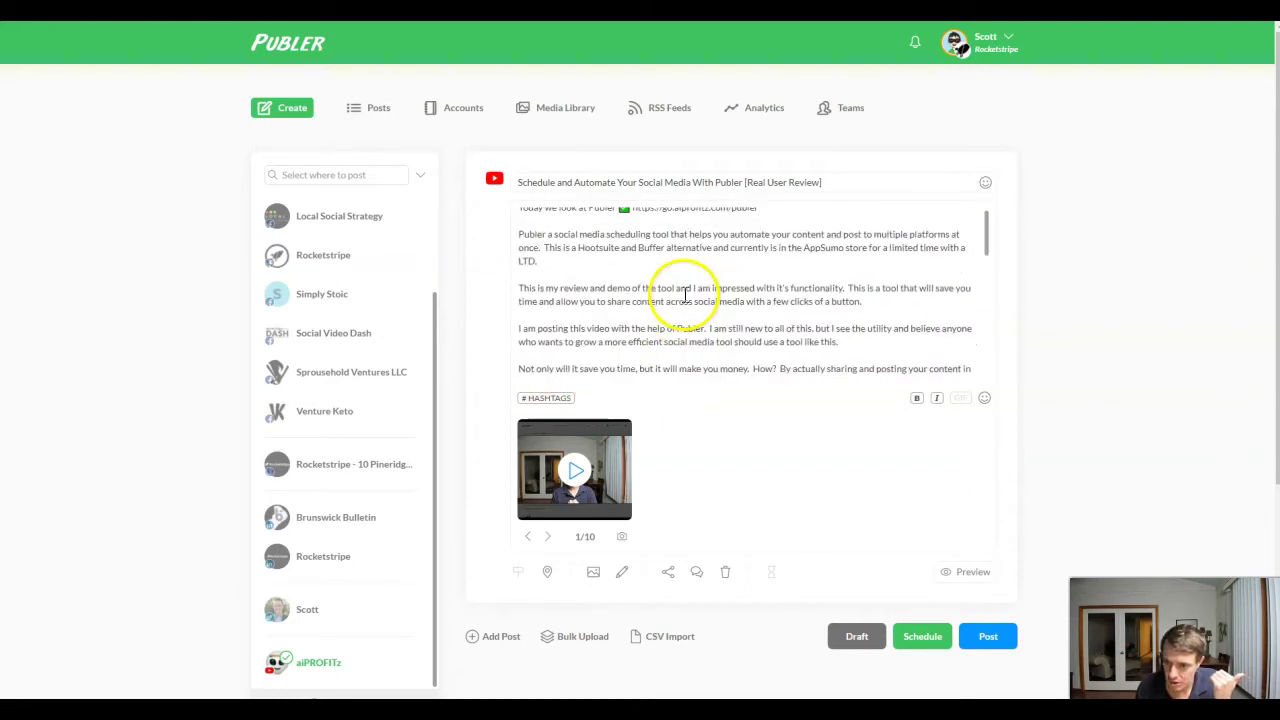
{"action": "scroll", "coordinate": [686, 290], "scroll_direction": "down", "scroll_amount": 10}
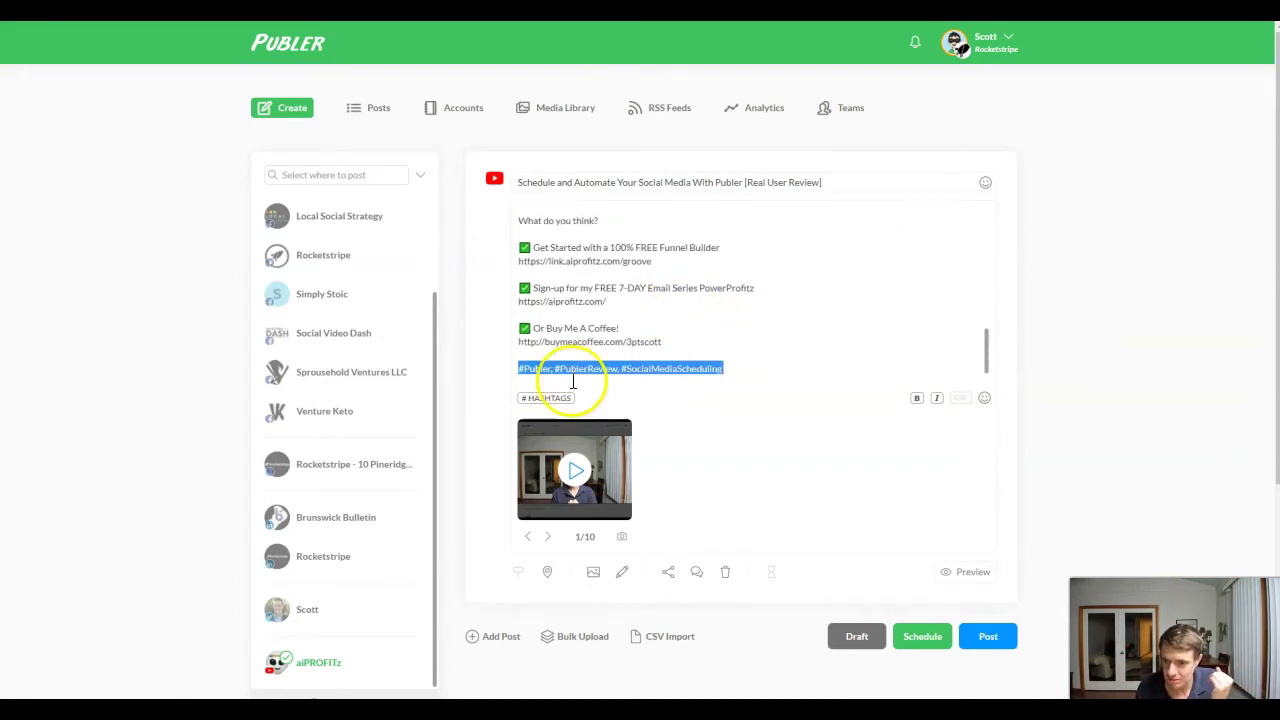
{"action": "left_click", "coordinate": [742, 368]}
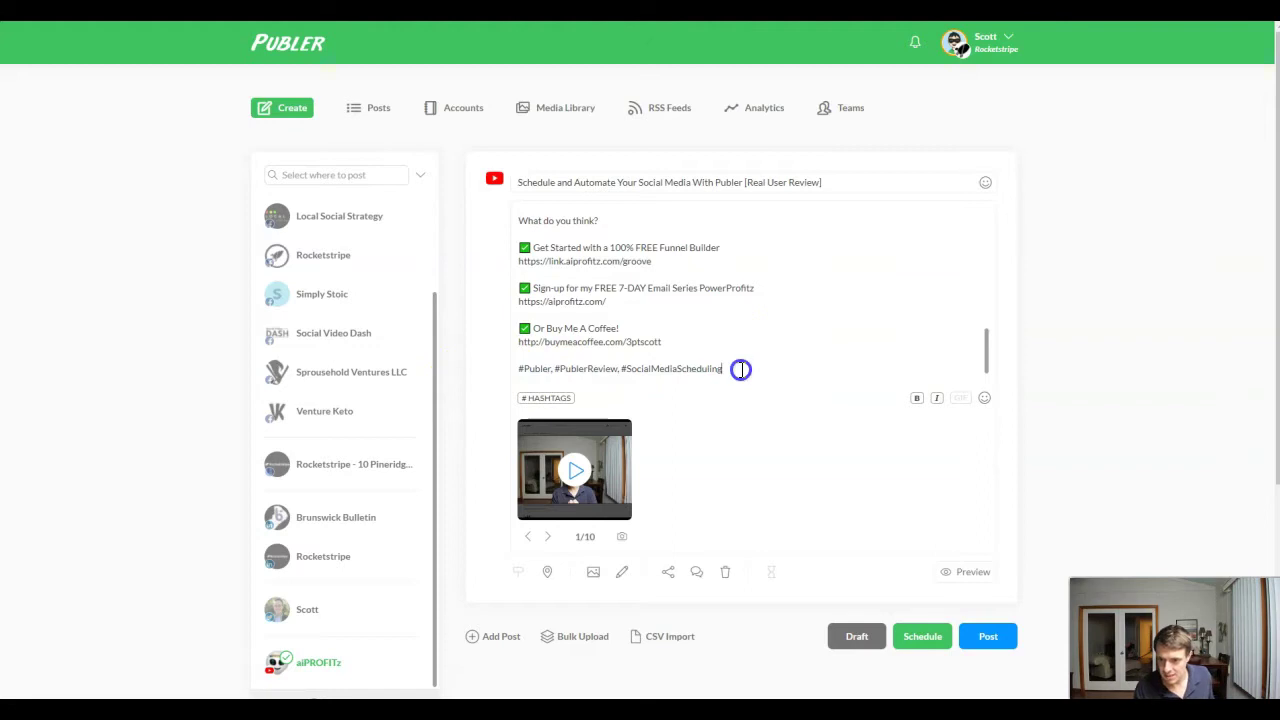
{"action": "type", "text": "#aiPROFITz, #Publer LTD"}
{"action": "left_click", "coordinate": [794, 371]}
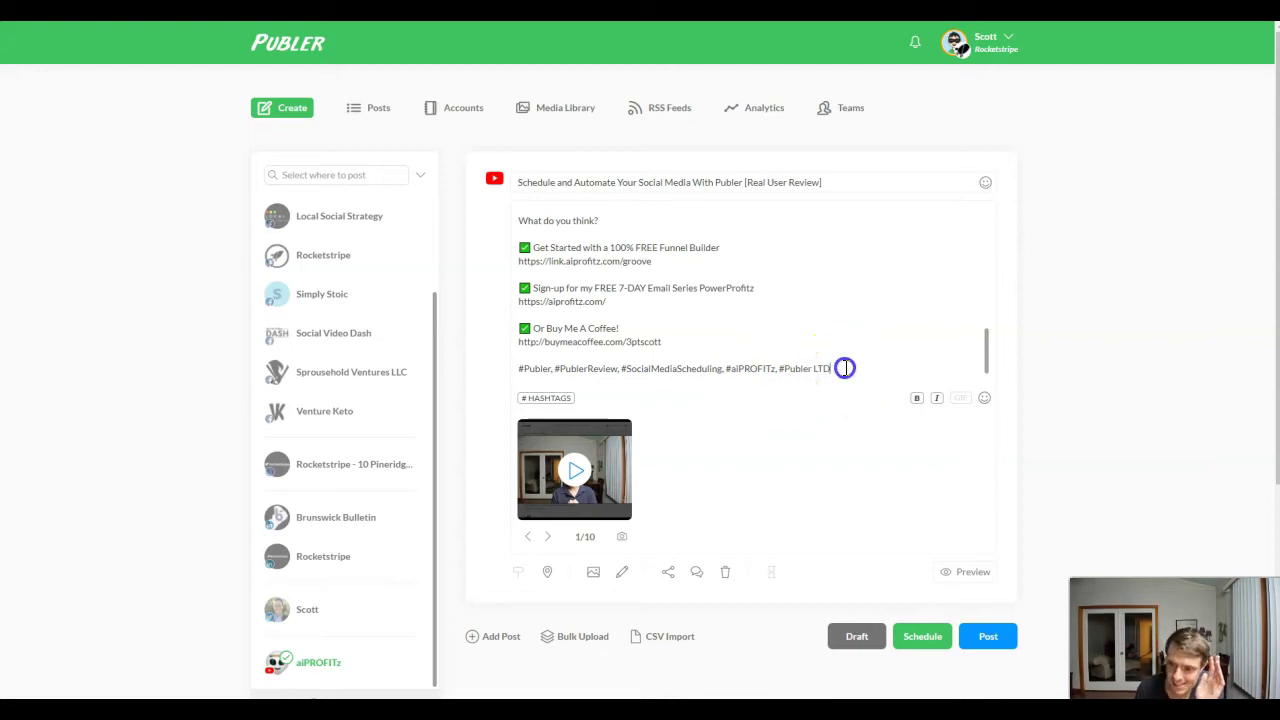
{"action": "left_click_drag", "start_coordinate": [845, 368], "coordinate": [429, 380]}
{"action": "left_click", "coordinate": [711, 310]}
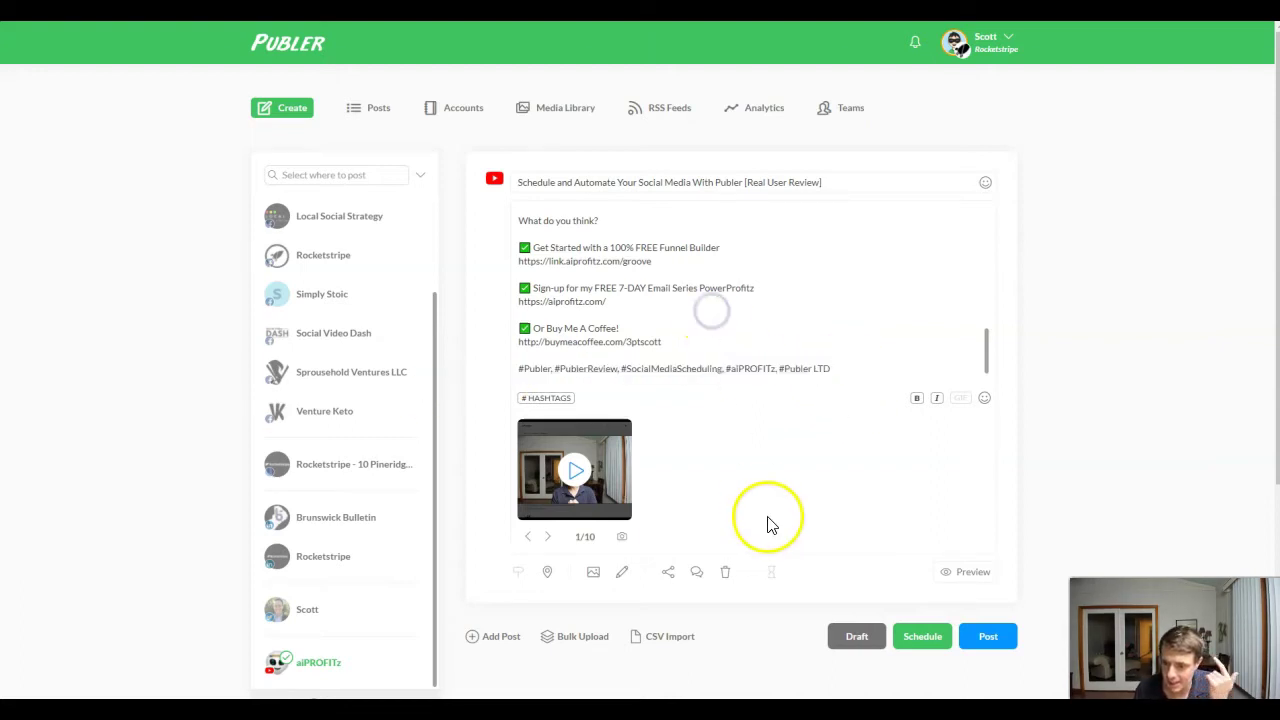
{"action": "scroll", "coordinate": [766, 340], "scroll_direction": "up", "scroll_amount": 5}
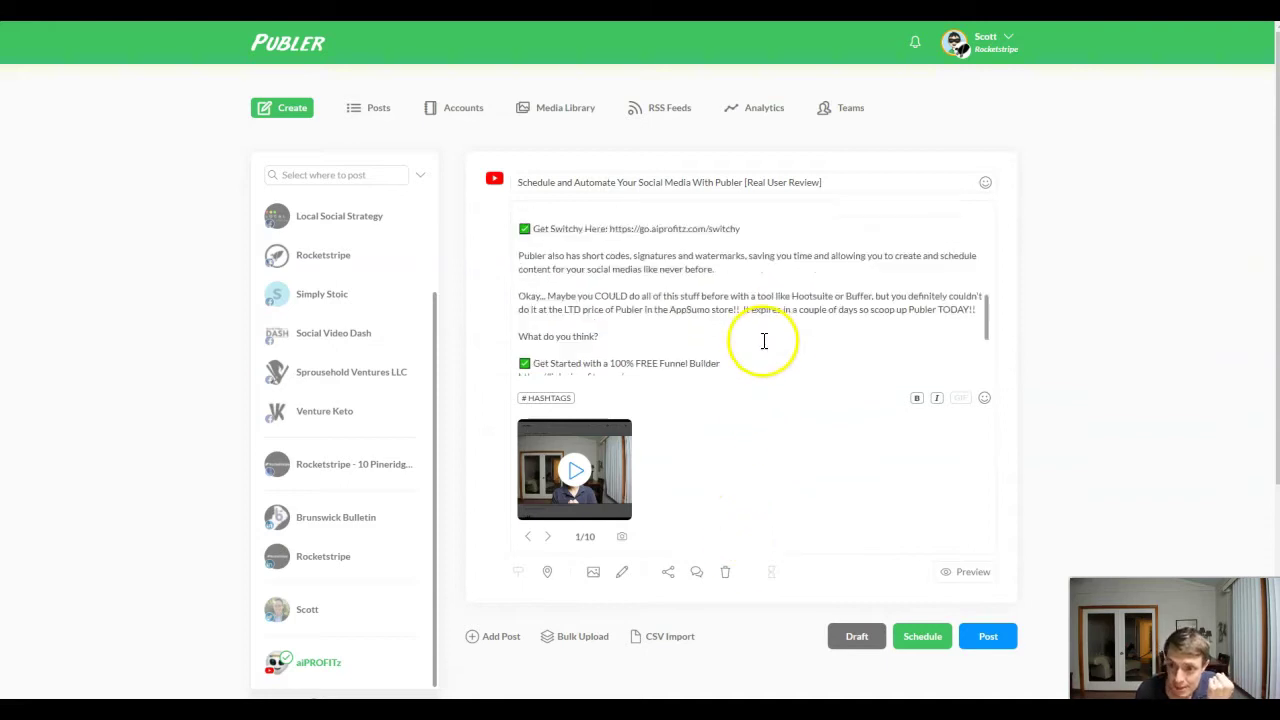
{"action": "scroll", "coordinate": [766, 330], "scroll_direction": "up", "scroll_amount": 1}
{"action": "scroll", "coordinate": [766, 300], "scroll_direction": "down", "scroll_amount": 6}
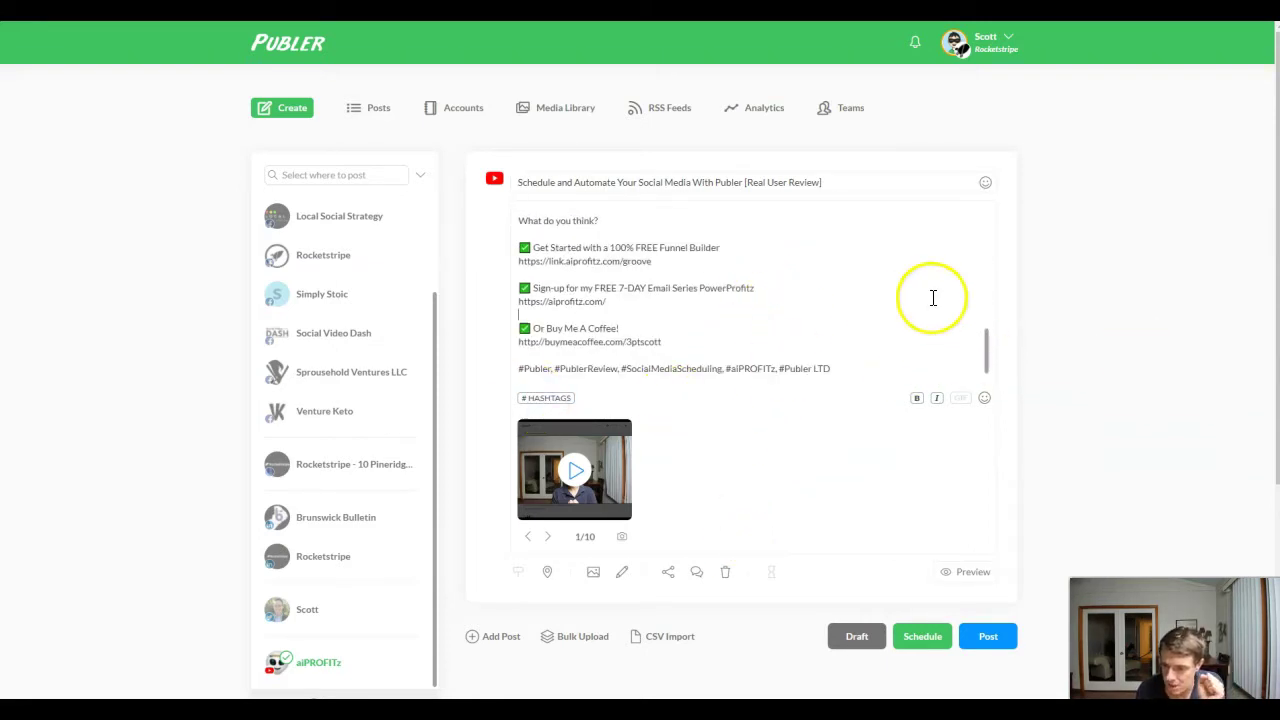
{"action": "scroll", "coordinate": [860, 230], "scroll_direction": "up", "scroll_amount": 6}
{"action": "scroll", "coordinate": [793, 270], "scroll_direction": "up", "scroll_amount": 1}
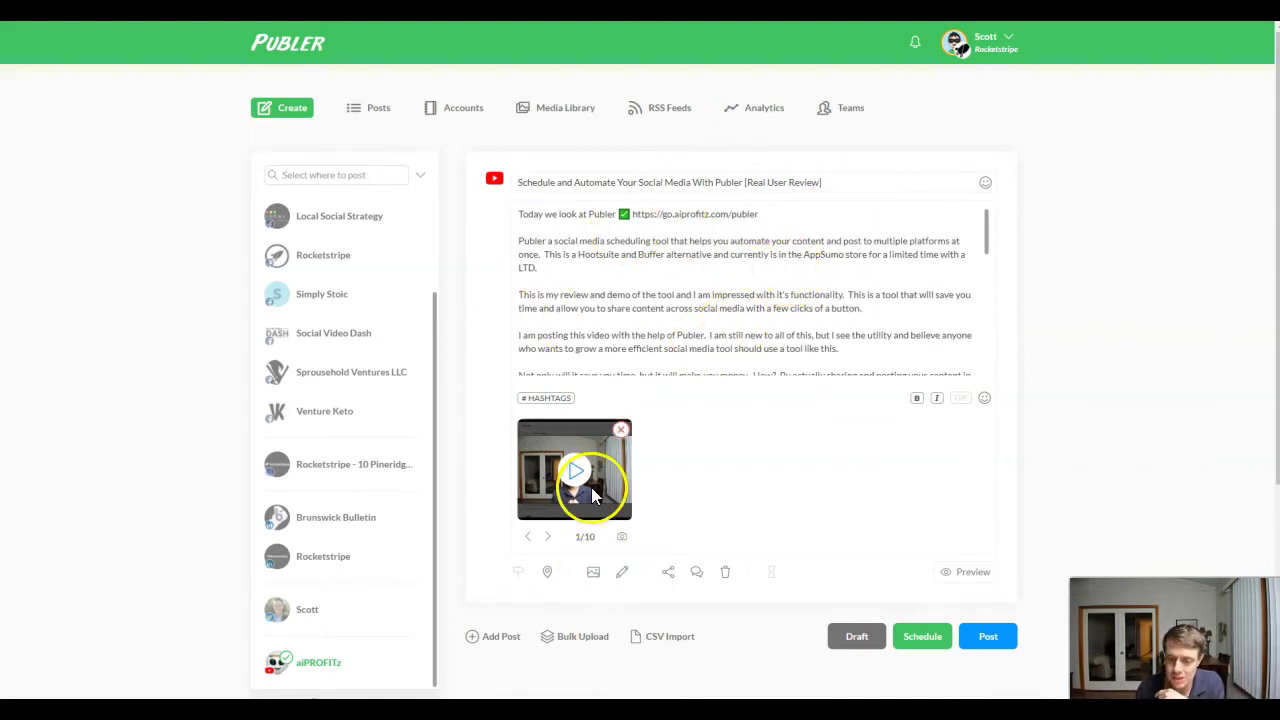
Step: Attach the Schedule Your Social thumbnail, then preview the post in desktop and mobile layouts
{"action": "left_click", "coordinate": [621, 541]}
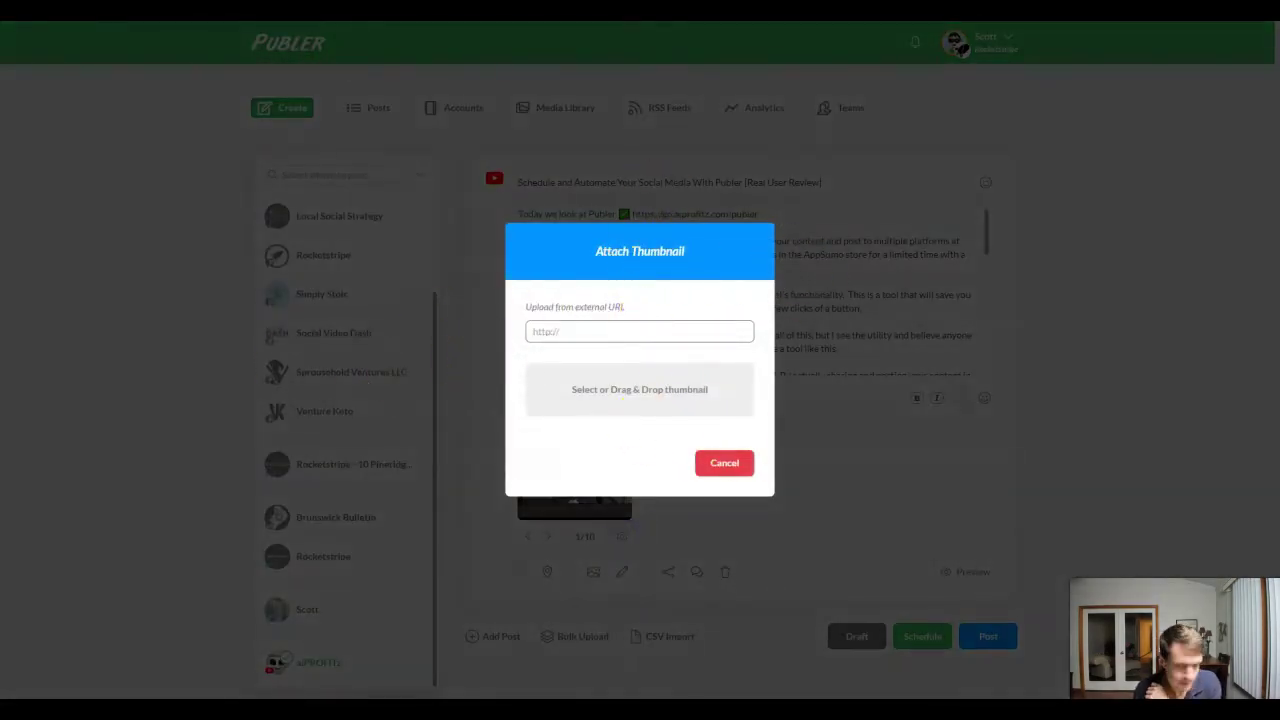
{"action": "left_click_drag", "start_coordinate": [629, 371], "coordinate": [640, 385]}
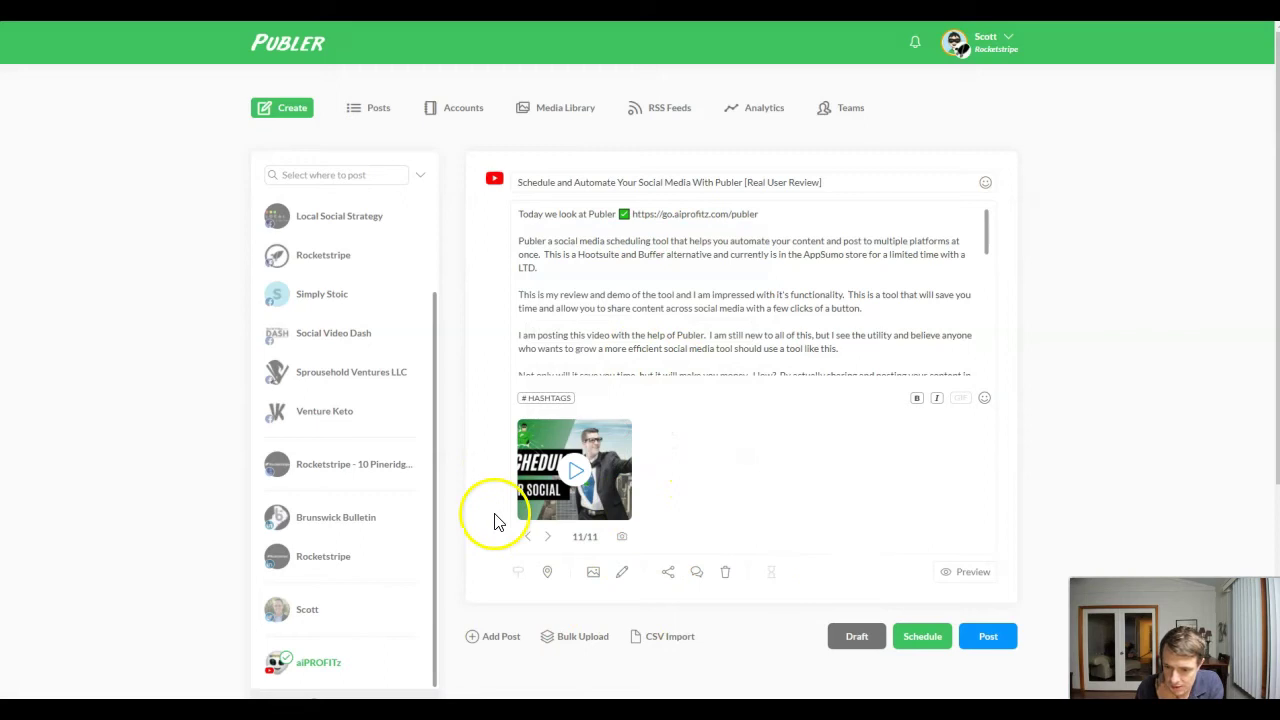
{"action": "left_click", "coordinate": [957, 574]}
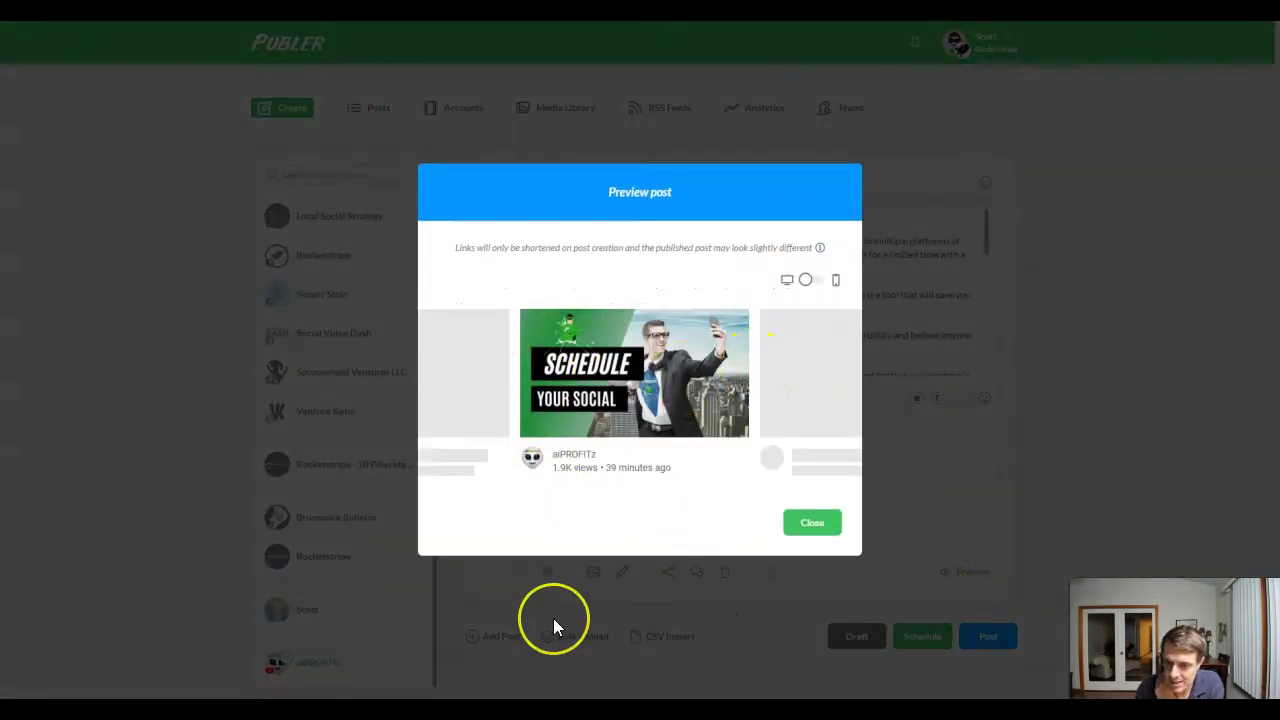
{"action": "left_click", "coordinate": [807, 286]}
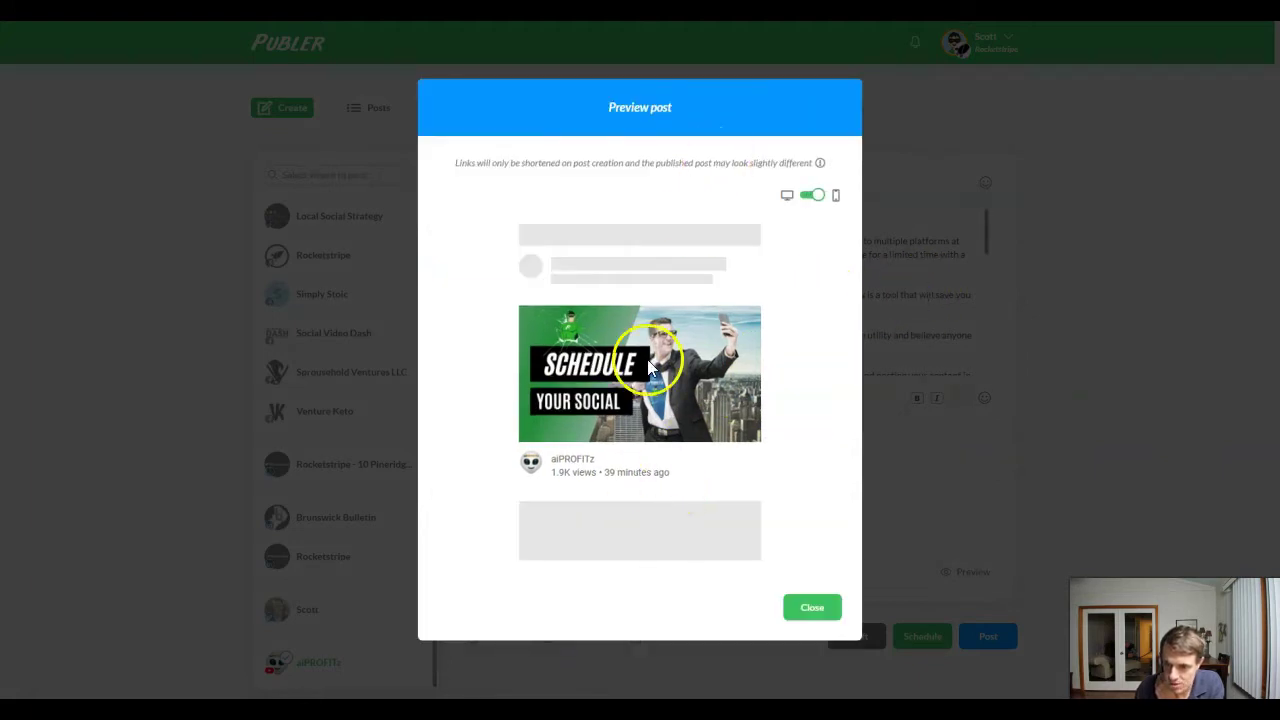
{"action": "left_click", "coordinate": [816, 200]}
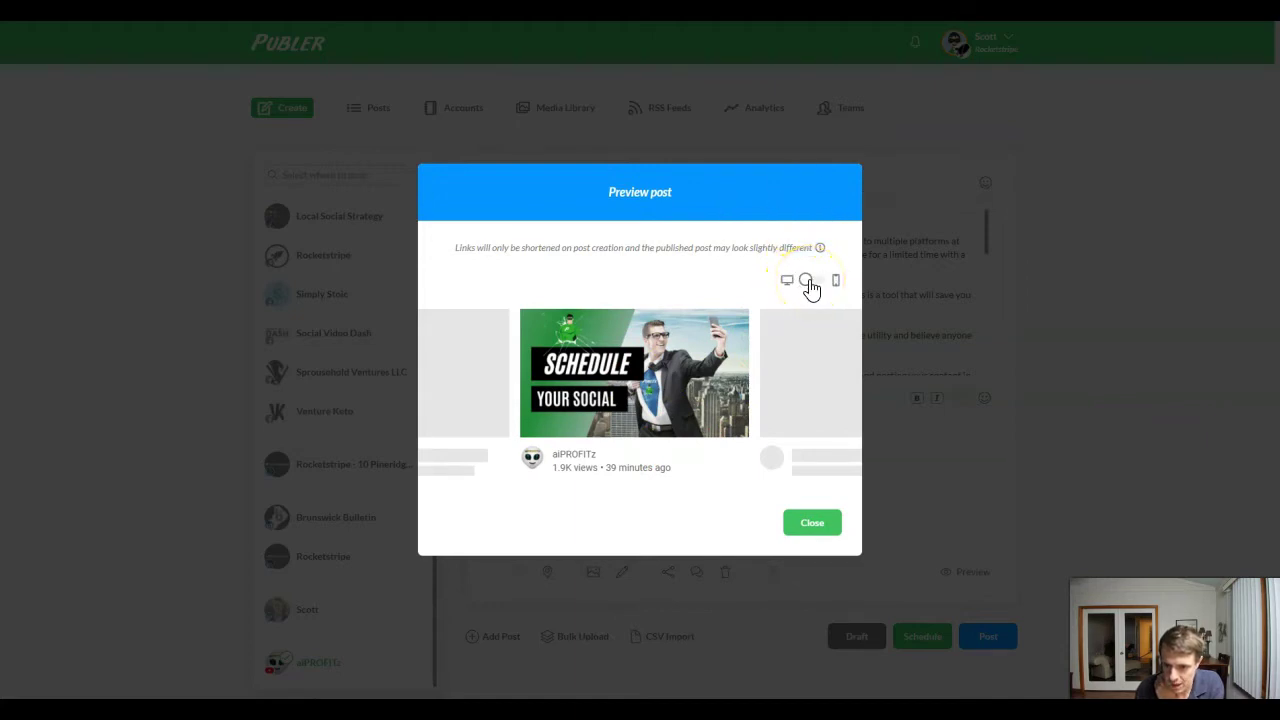
{"action": "left_click", "coordinate": [808, 282]}
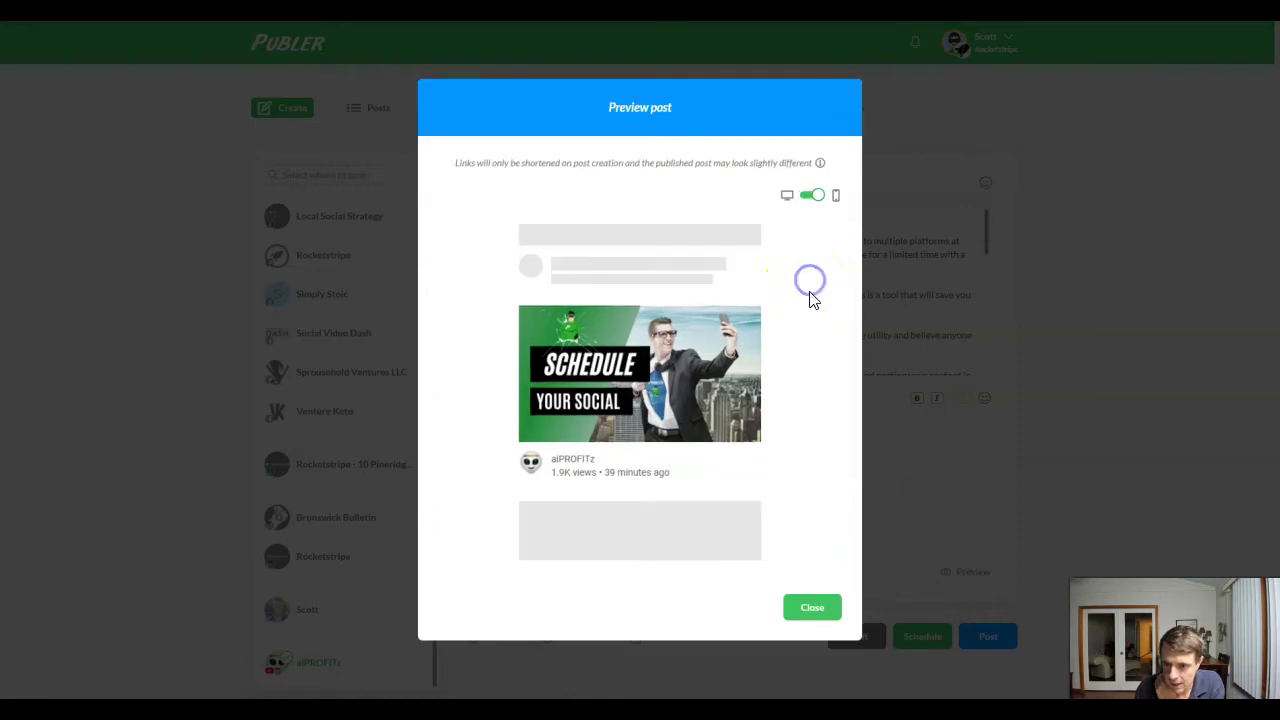
{"action": "left_click", "coordinate": [812, 610]}
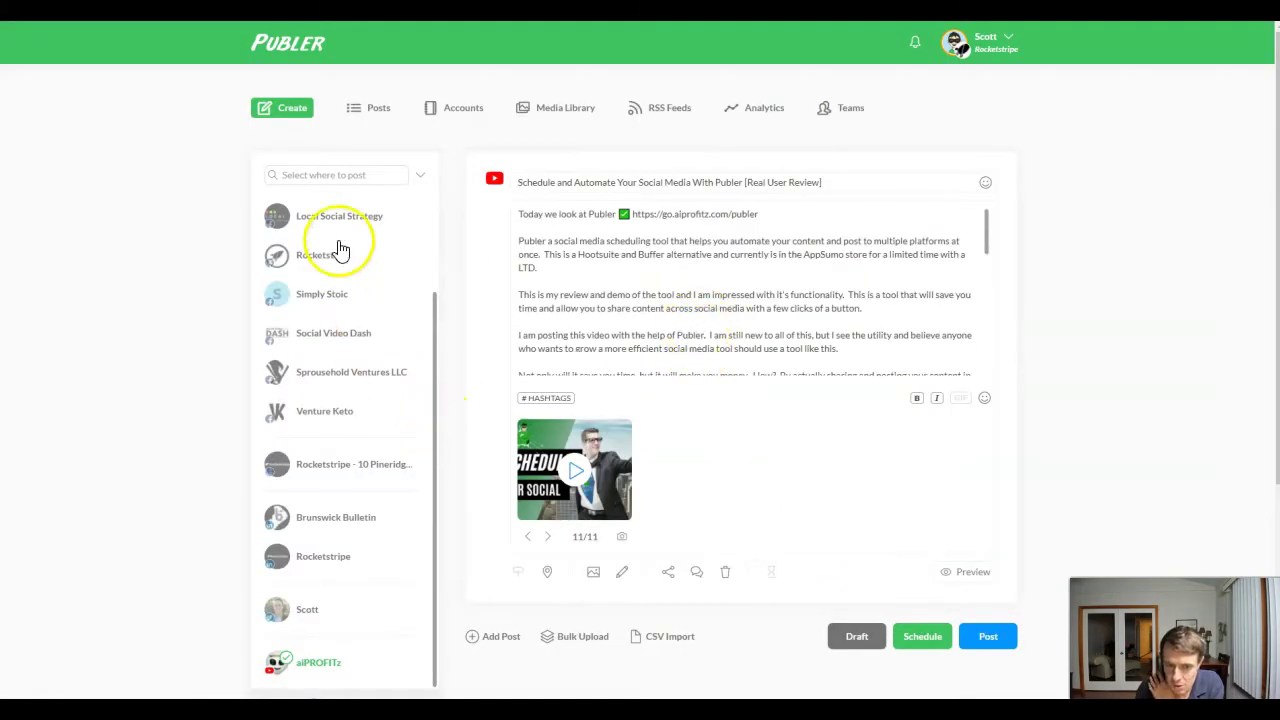
Step: Add the AIPROFITZ Facebook page as a second posting destination
{"action": "scroll", "coordinate": [329, 406], "scroll_direction": "down", "scroll_amount": 2}
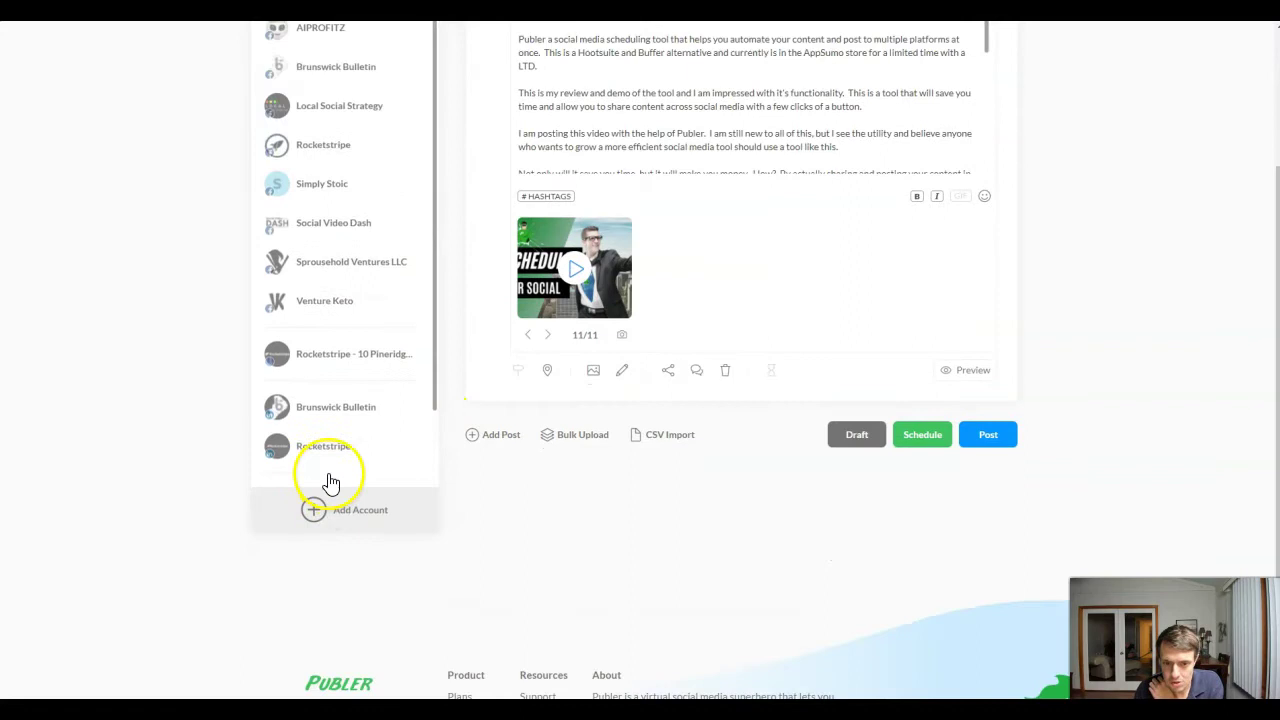
{"action": "scroll", "coordinate": [333, 442], "scroll_direction": "up", "scroll_amount": 2}
{"action": "scroll", "coordinate": [329, 434], "scroll_direction": "down", "scroll_amount": 2}
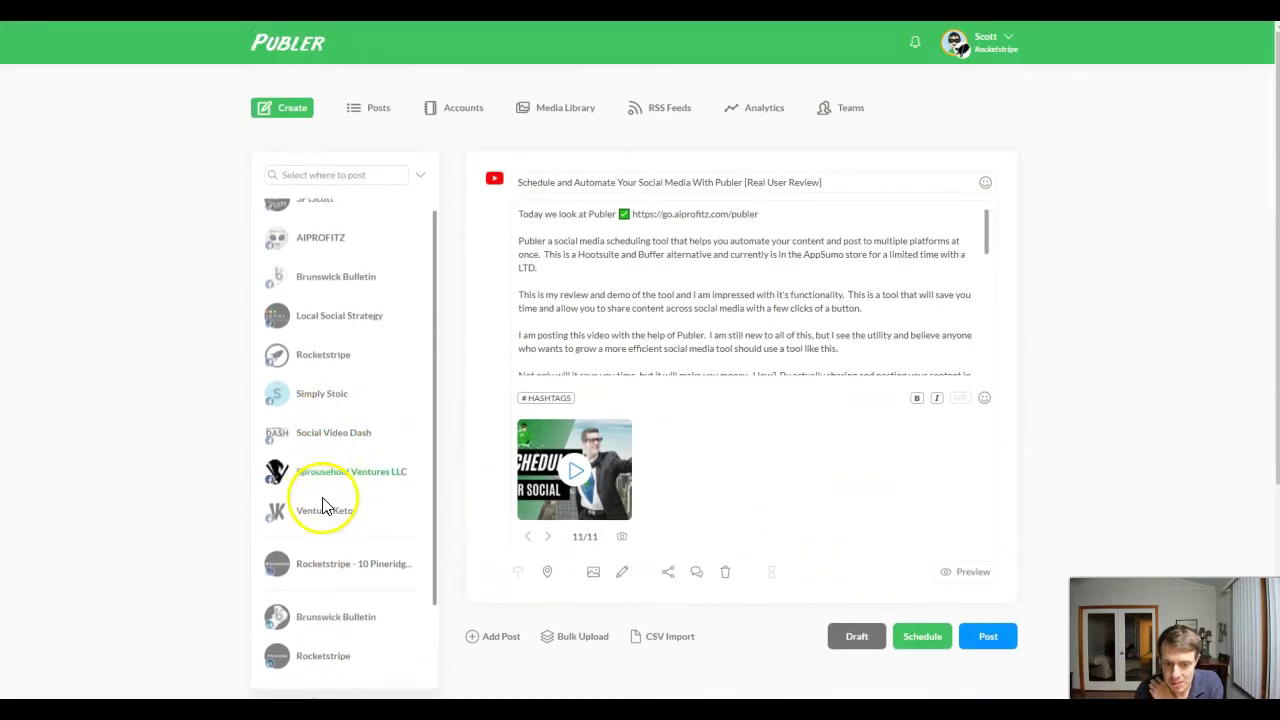
{"action": "scroll", "coordinate": [323, 530], "scroll_direction": "down", "scroll_amount": 1}
{"action": "scroll", "coordinate": [330, 505], "scroll_direction": "up", "scroll_amount": 5}
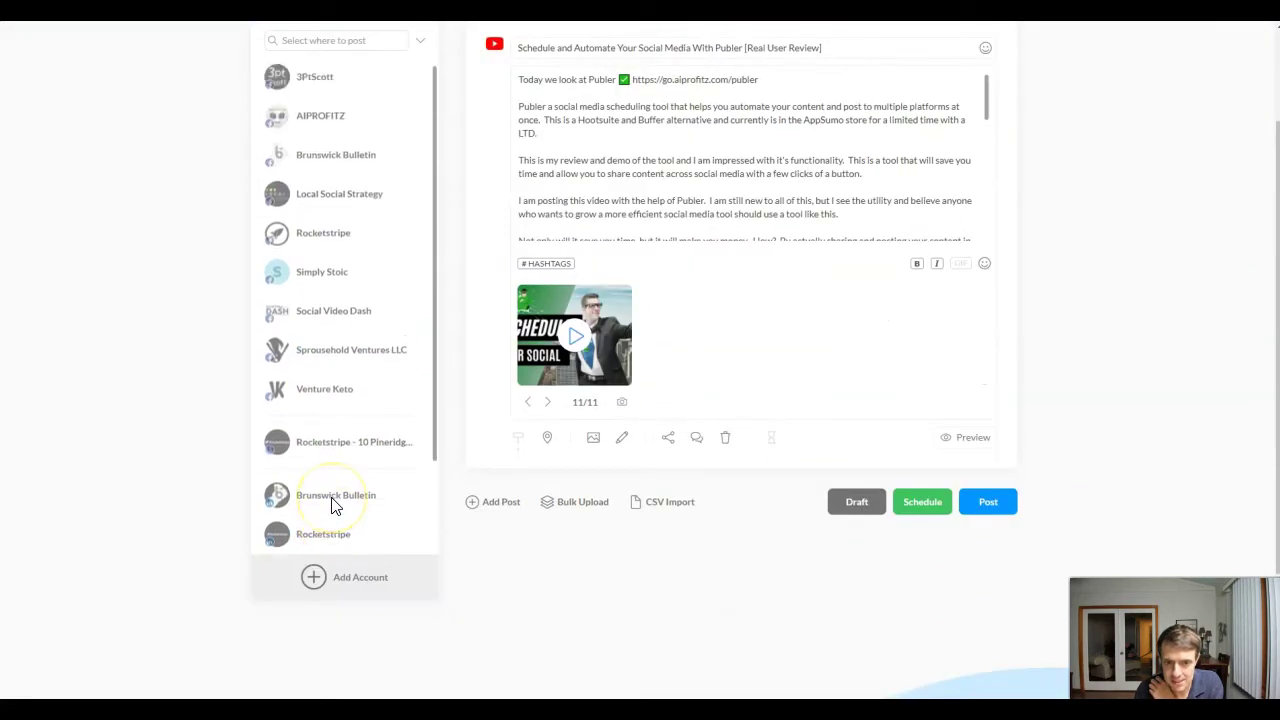
{"action": "left_click", "coordinate": [331, 114]}
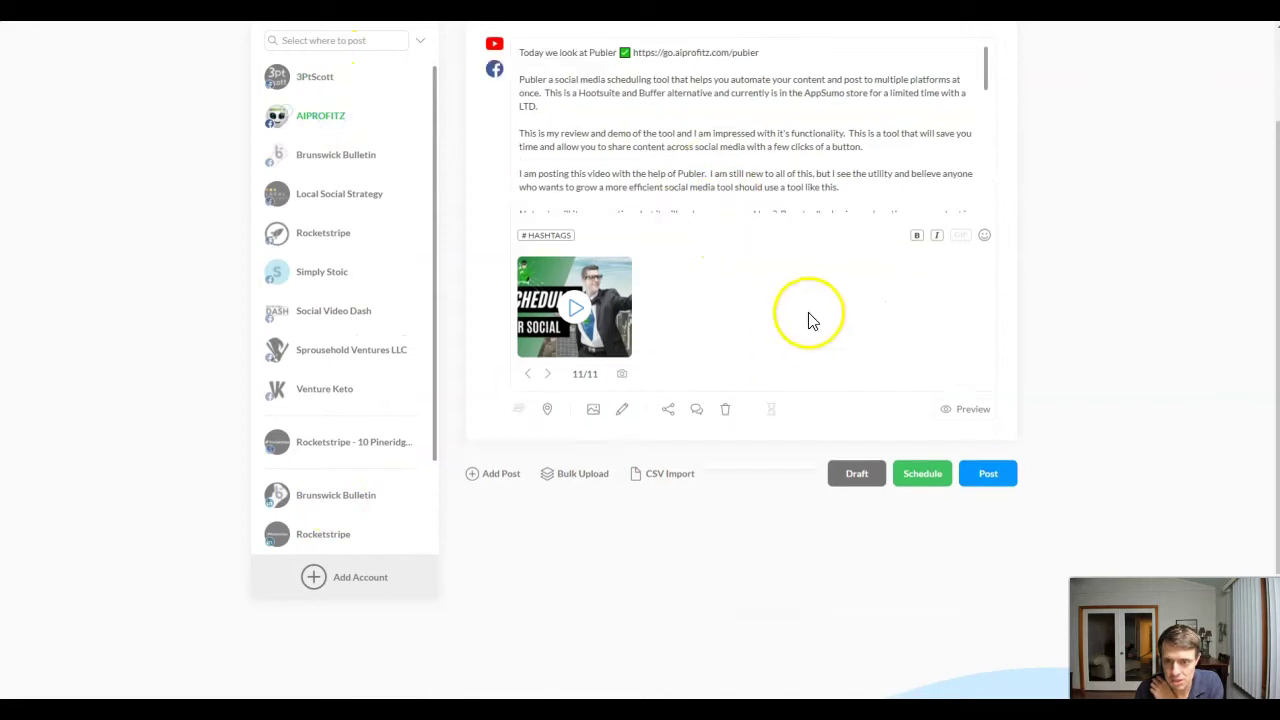
{"action": "scroll", "coordinate": [697, 210], "scroll_direction": "up", "scroll_amount": 1}
{"action": "left_click_drag", "start_coordinate": [770, 188], "coordinate": [478, 177]}
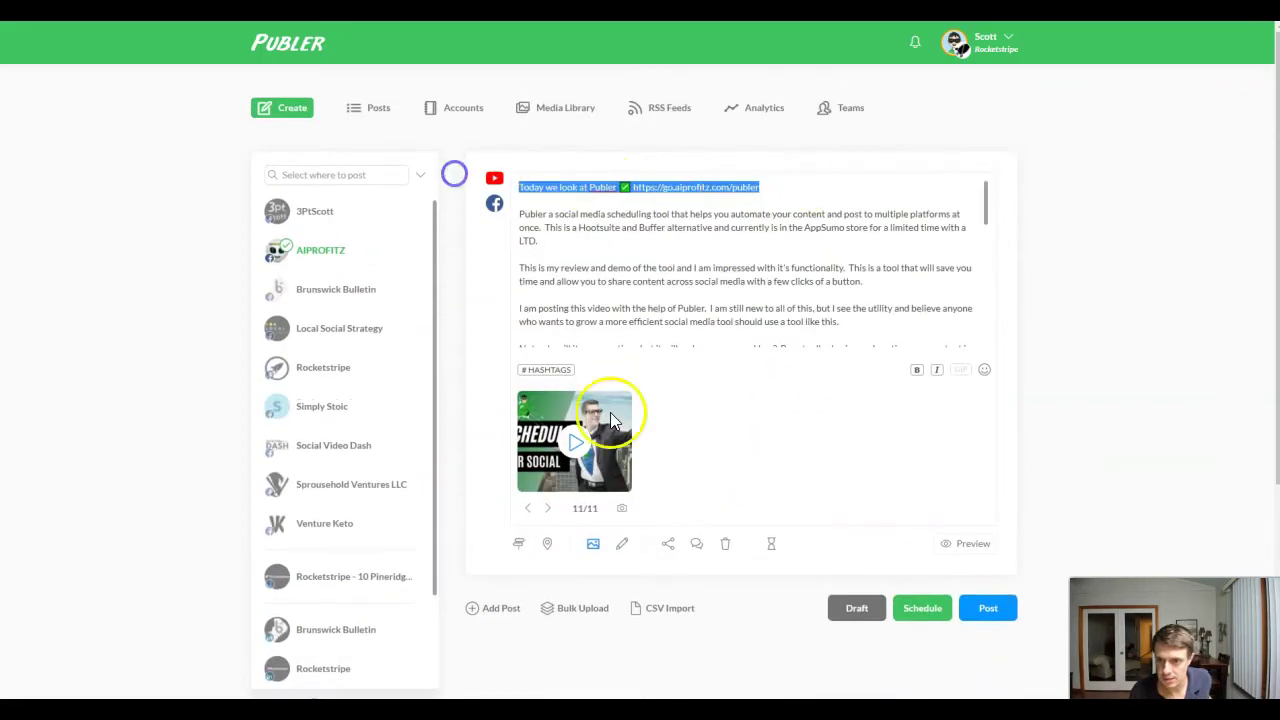
Step: Add the 'Get The Publer LTD Black Friday Deal Here' follow-up comment, delayed 1 minute, for both accounts
{"action": "left_click", "coordinate": [697, 545]}
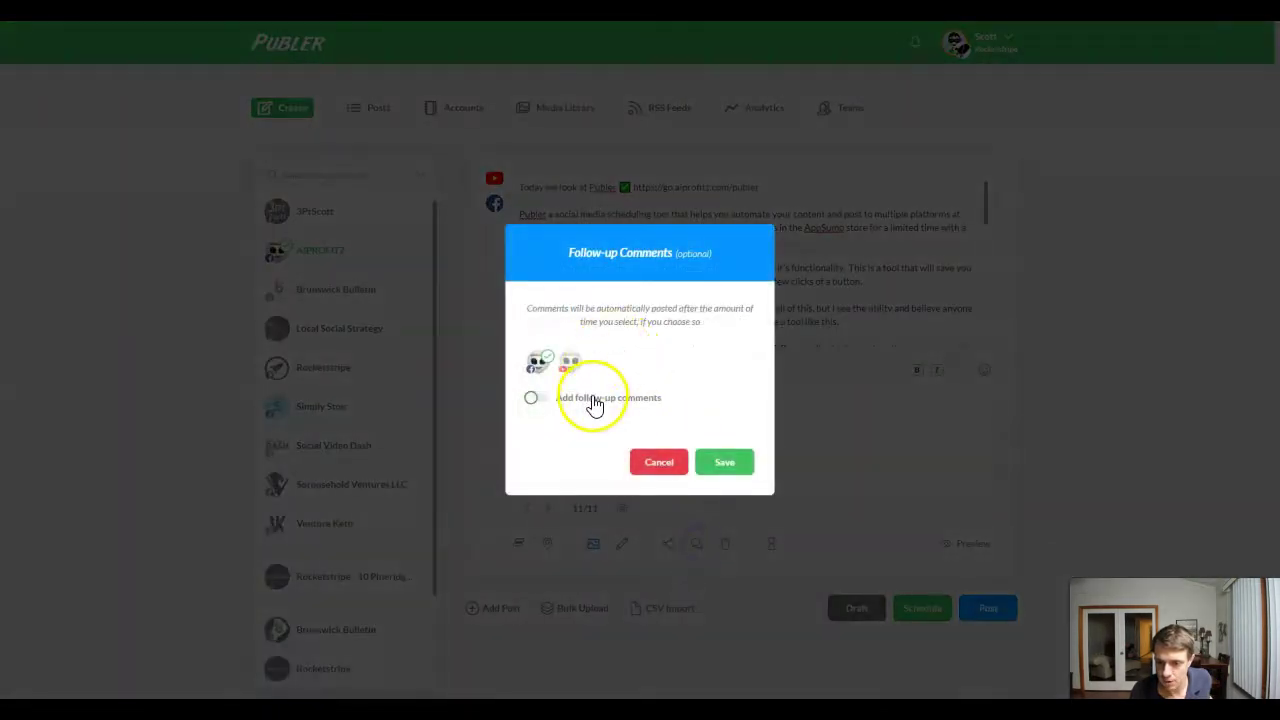
{"action": "left_click", "coordinate": [531, 398]}
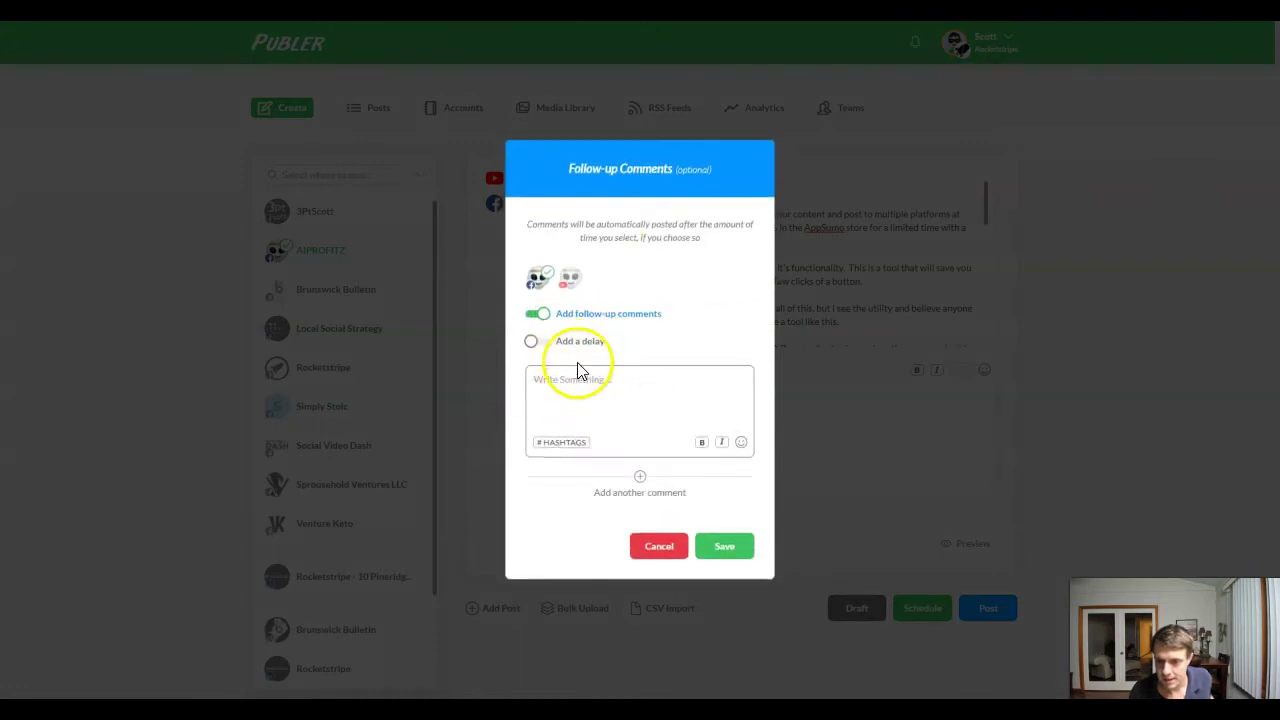
{"action": "left_click", "coordinate": [546, 347]}
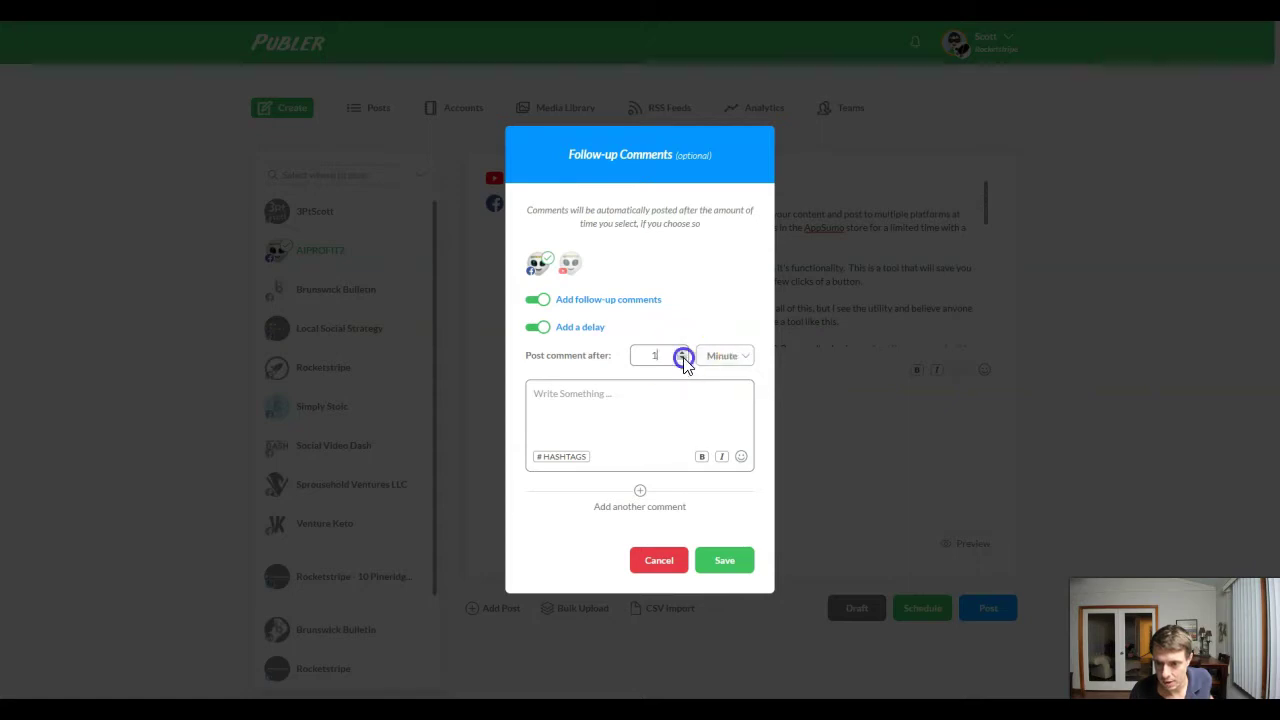
{"action": "left_click", "coordinate": [621, 393]}
{"action": "type", "text": "Get The Publer LTD Black Friday Deal Here ✅ https://go.aiprofitz.com/publer"}
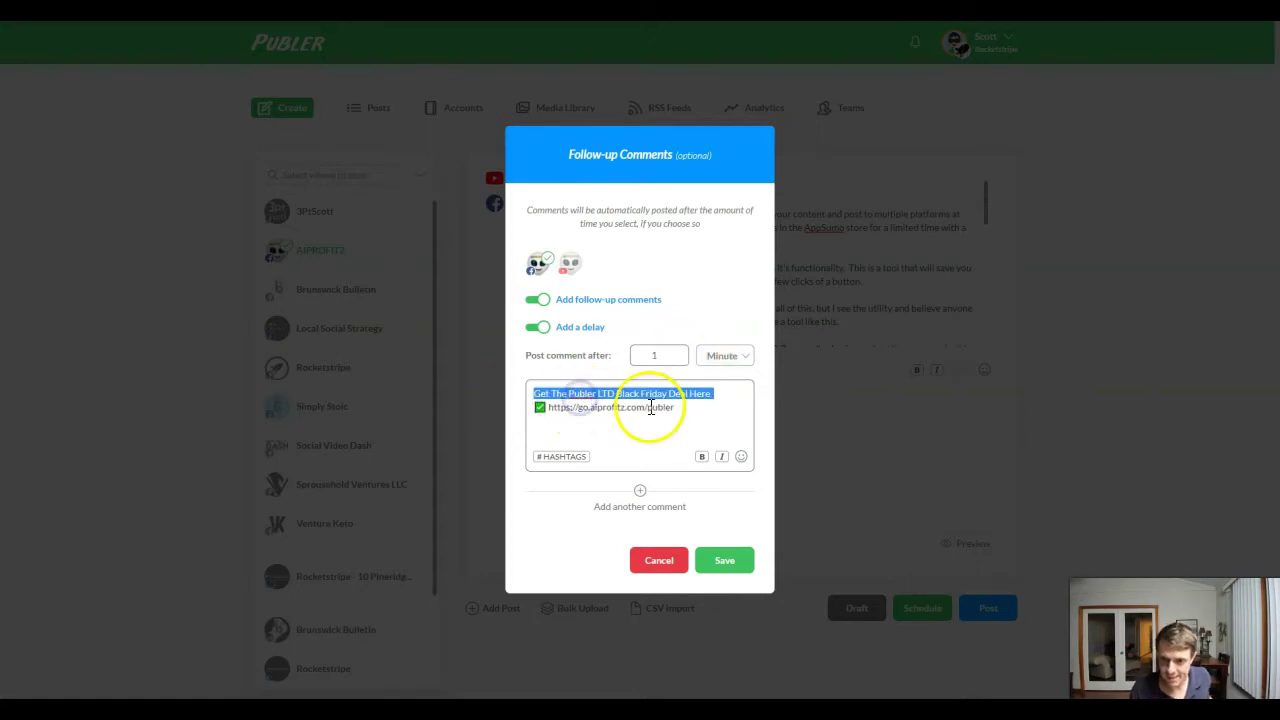
{"action": "left_click_drag", "start_coordinate": [581, 390], "coordinate": [414, 357]}
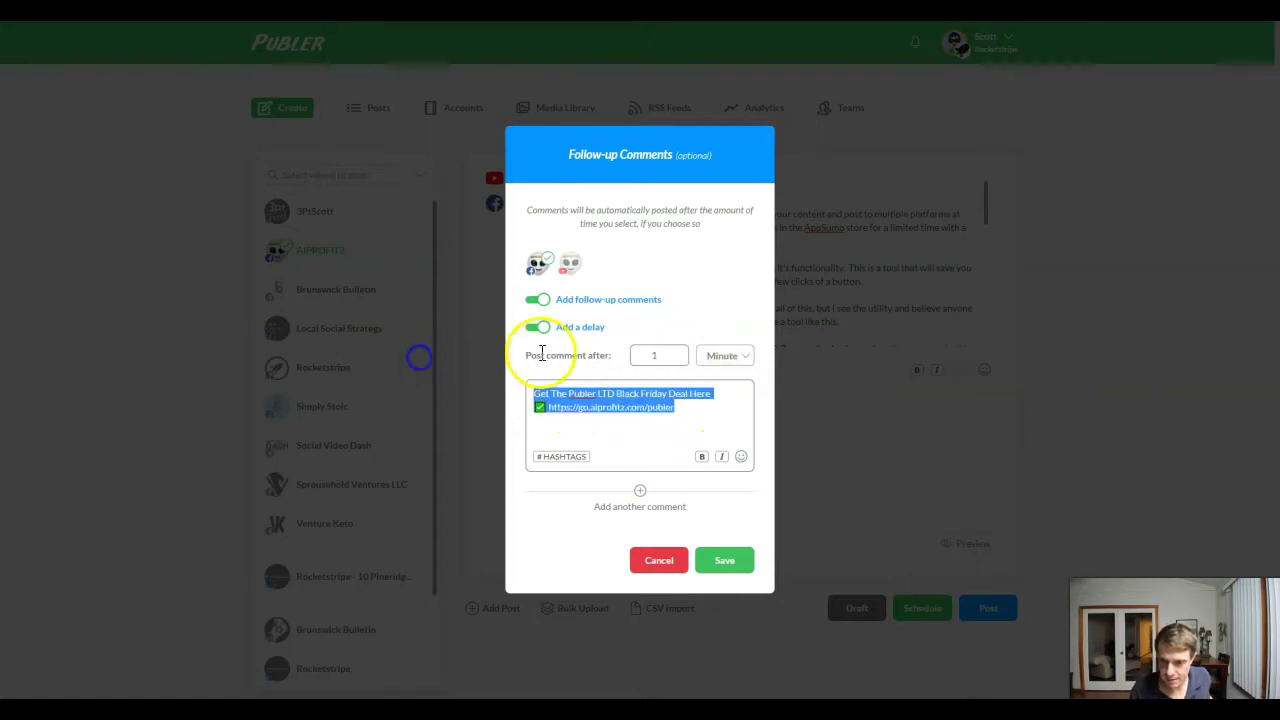
{"action": "left_click", "coordinate": [575, 268]}
{"action": "left_click", "coordinate": [536, 396]}
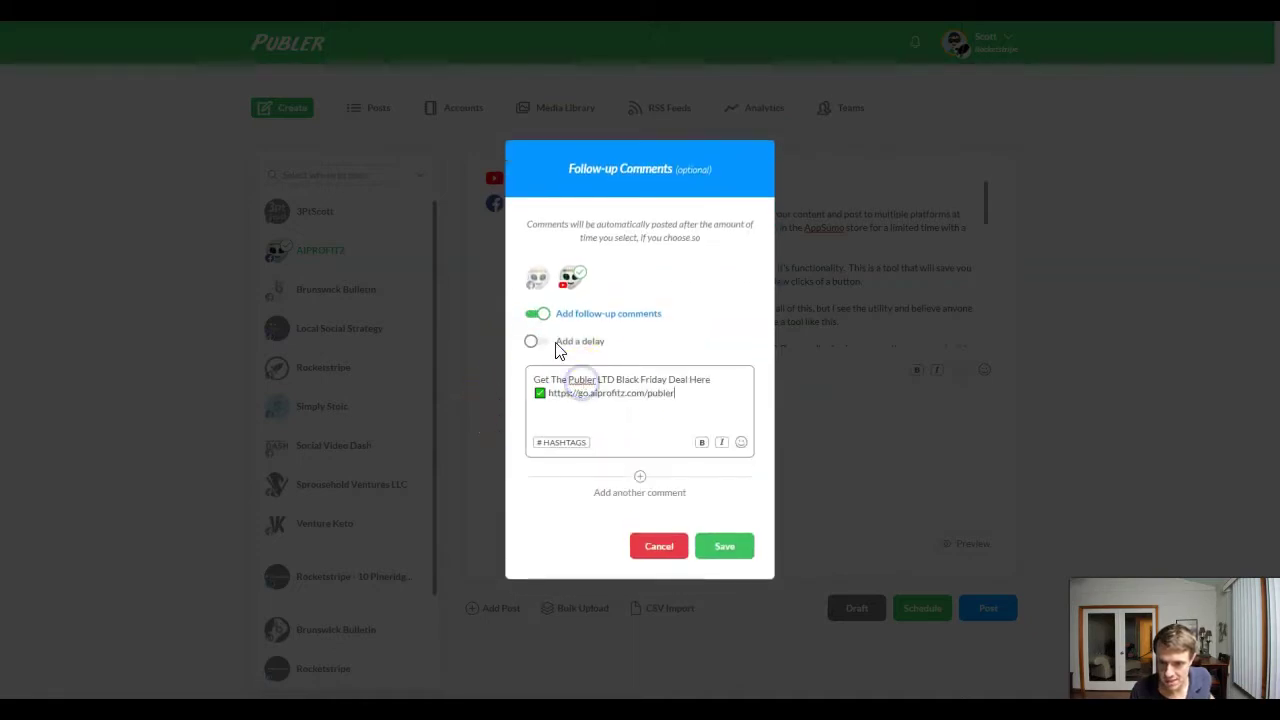
{"action": "left_click", "coordinate": [541, 337]}
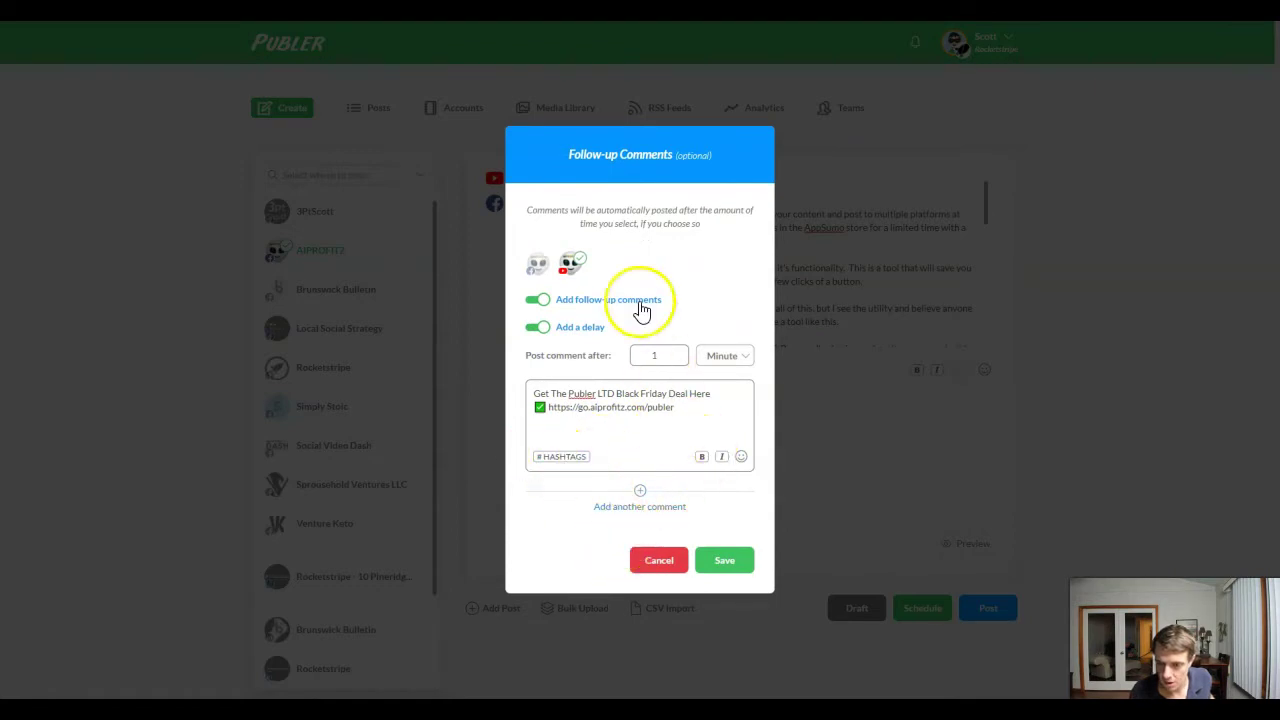
{"action": "left_click", "coordinate": [709, 574]}
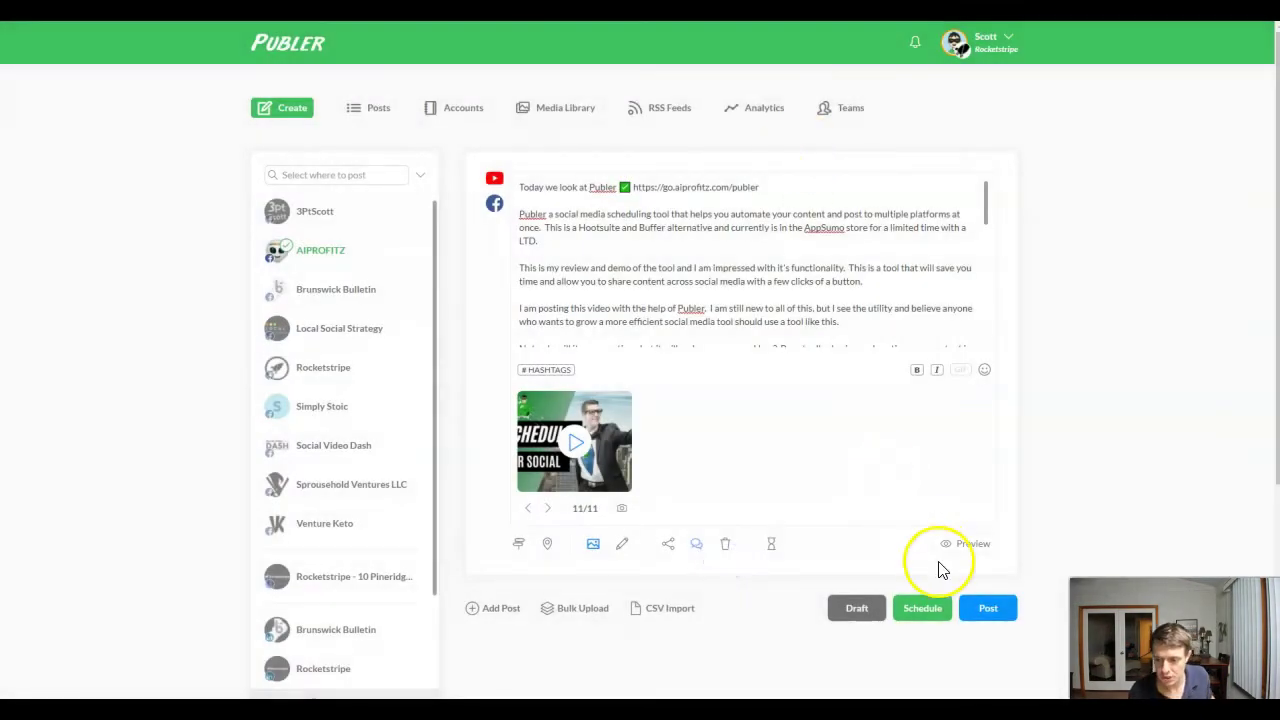
Step: Skip scheduling, post immediately, then move to the aiPROFITz YouTube channel tab
{"action": "left_click", "coordinate": [938, 612]}
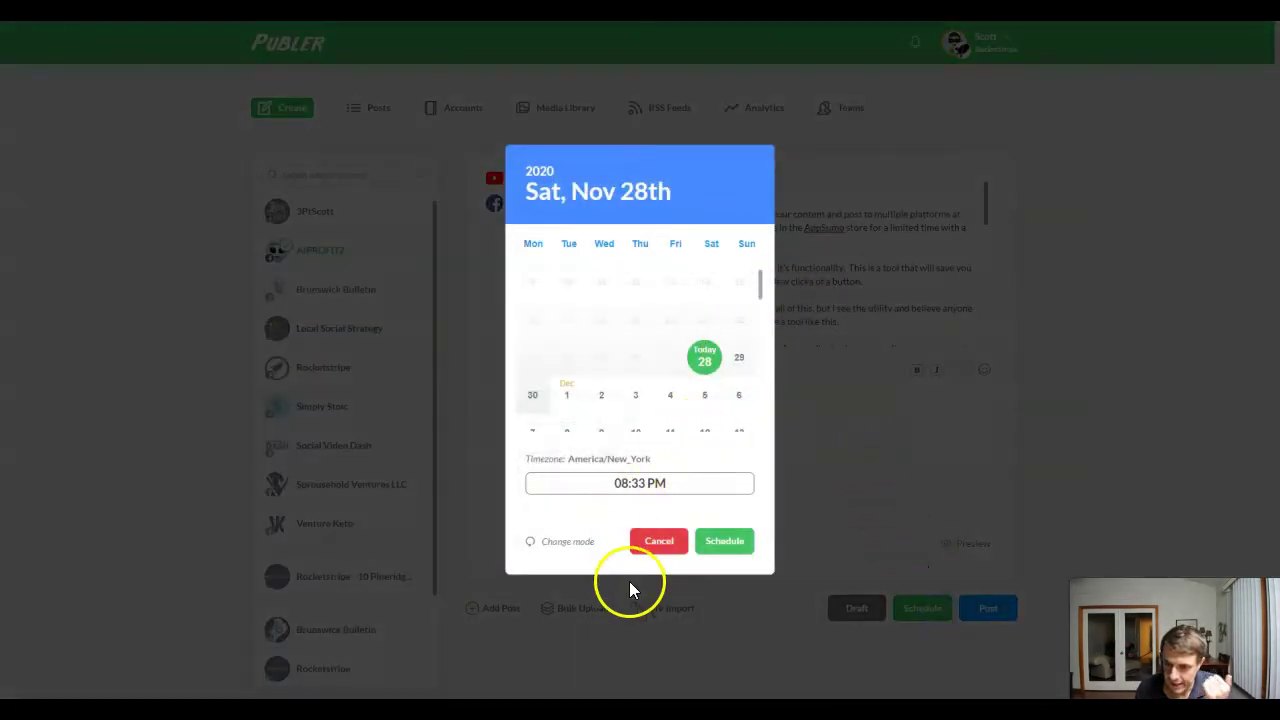
{"action": "left_click", "coordinate": [702, 538]}
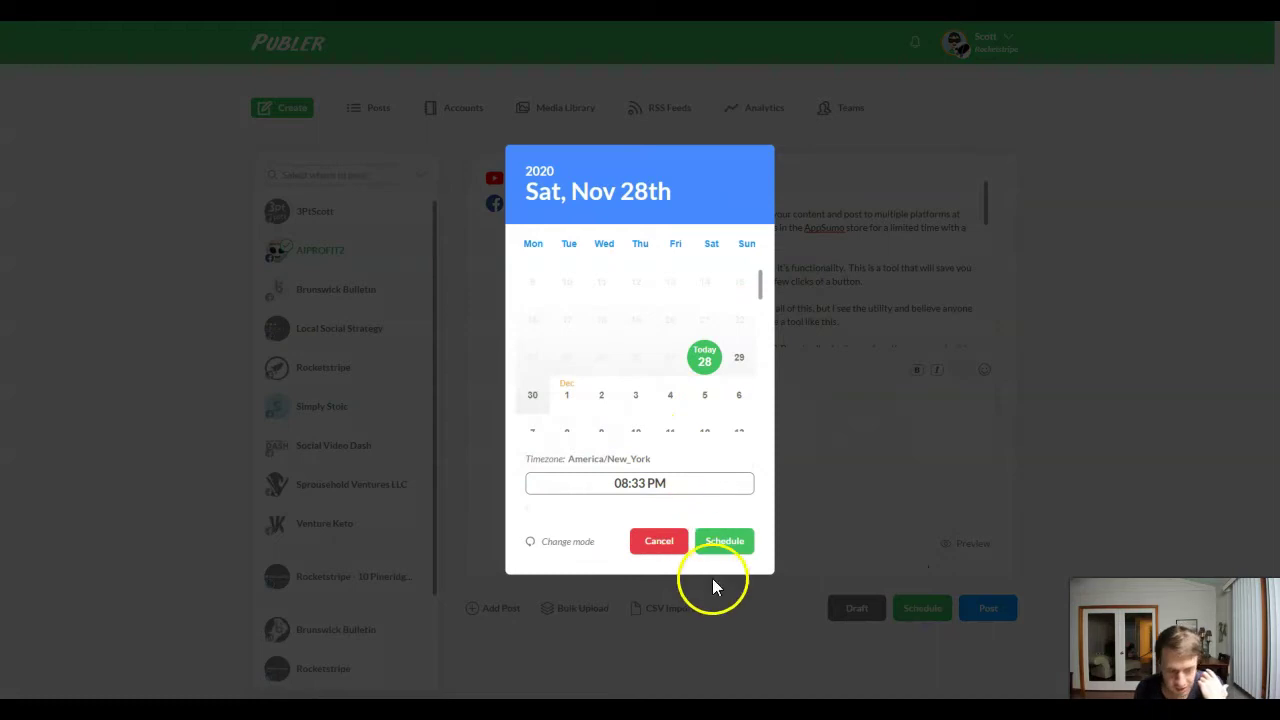
{"action": "left_click", "coordinate": [660, 541]}
{"action": "left_click", "coordinate": [986, 614]}
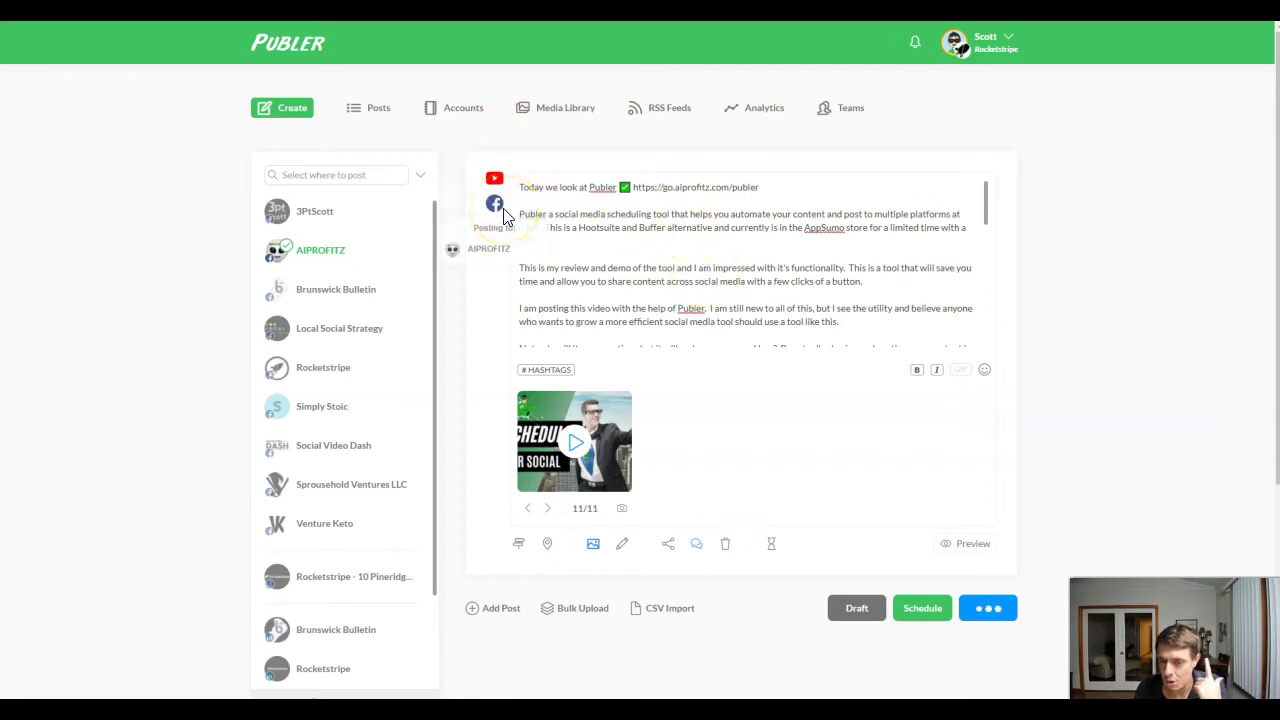
{"action": "left_click", "coordinate": [495, 179]}
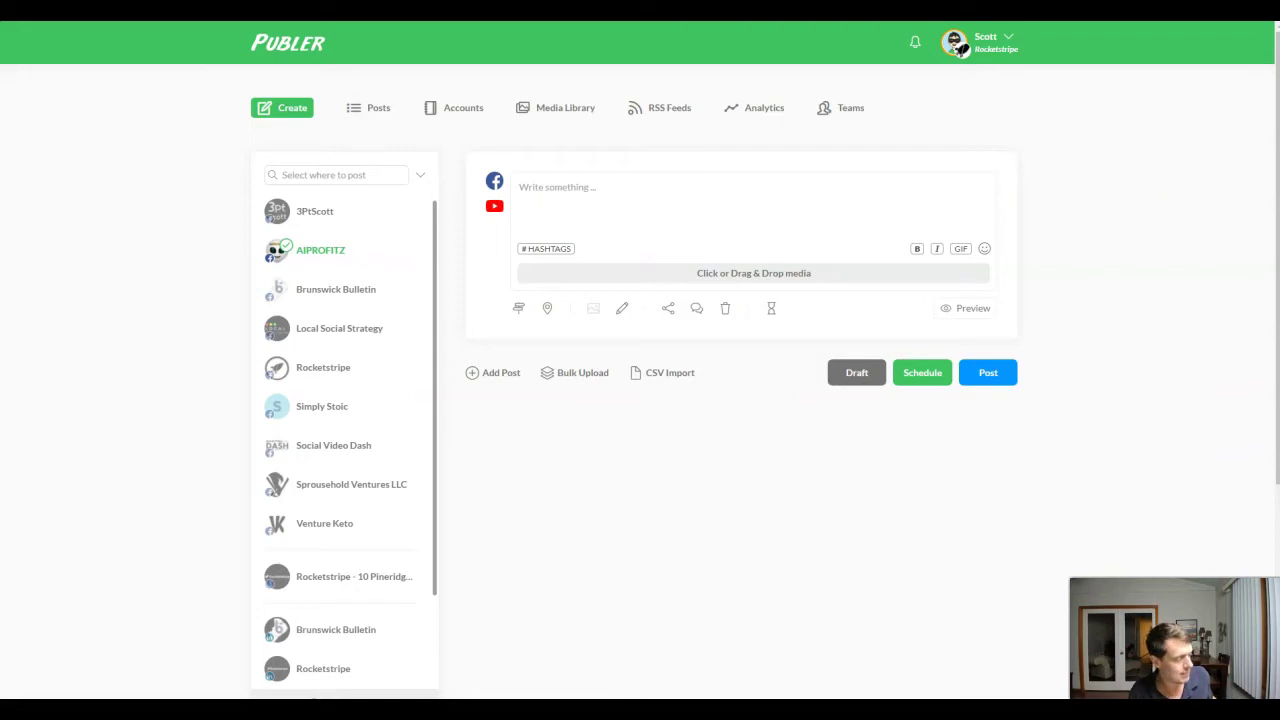
{"action": "key", "text": "ctrl+Tab"}
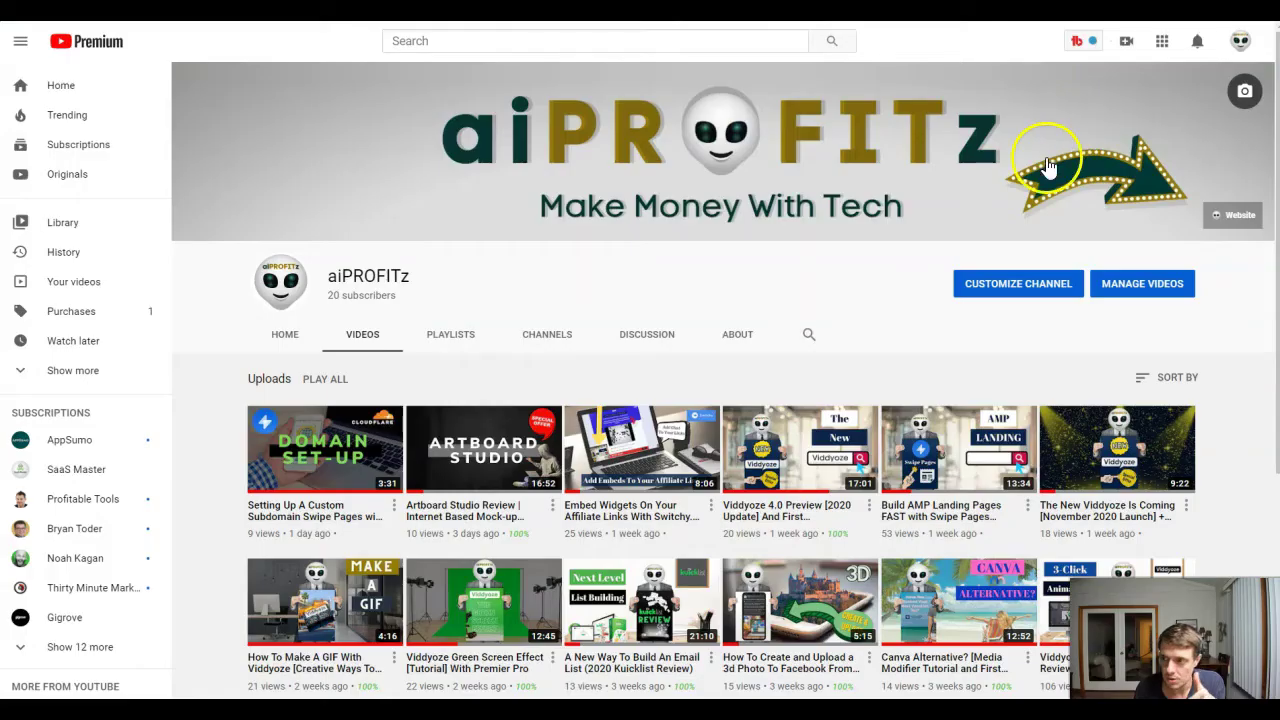
Step: Go to YouTube Studio's Videos list, where the Publer review shows as a pending upload
{"action": "left_click", "coordinate": [1240, 40]}
{"action": "left_click", "coordinate": [1132, 198]}
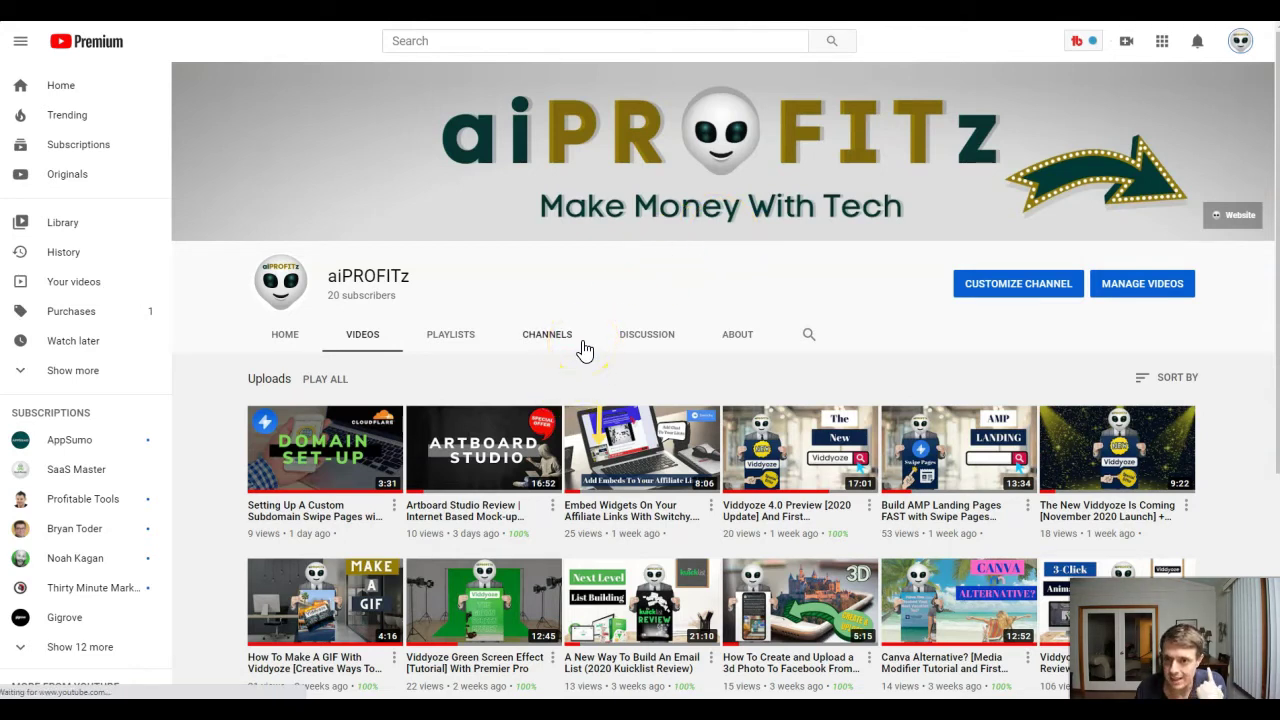
{"action": "left_click", "coordinate": [280, 170]}
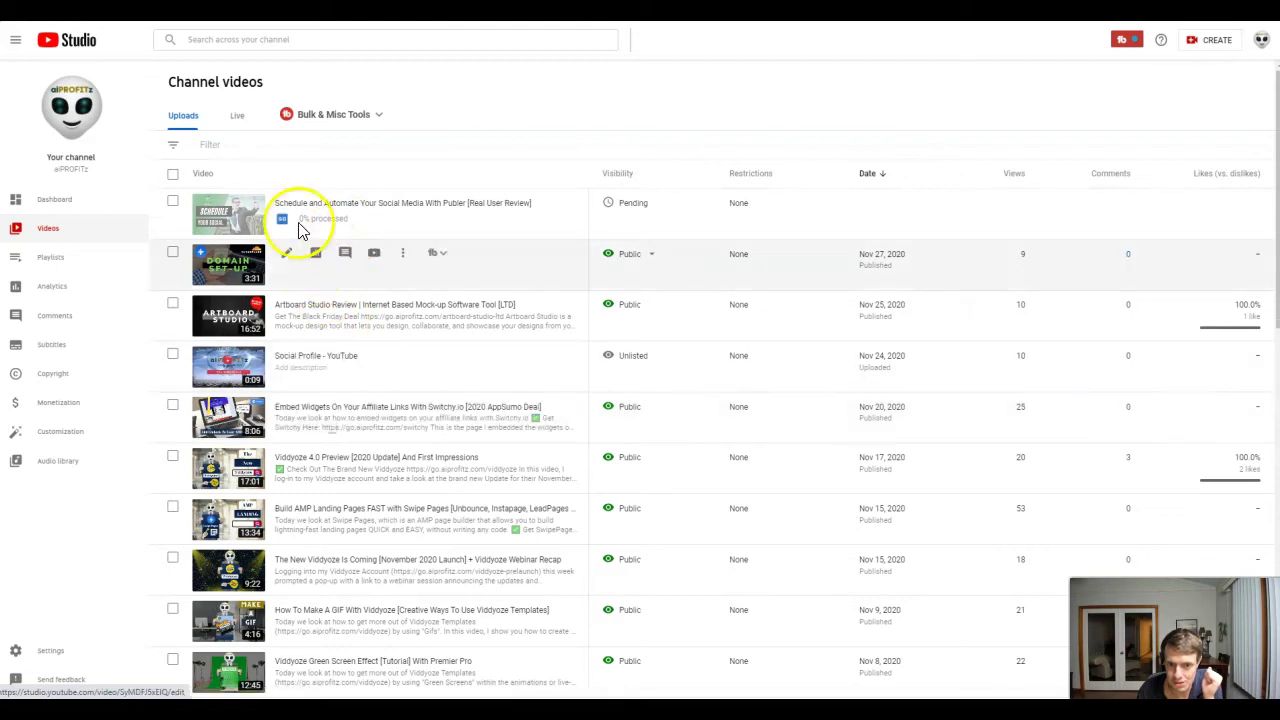
{"action": "left_click", "coordinate": [388, 496]}
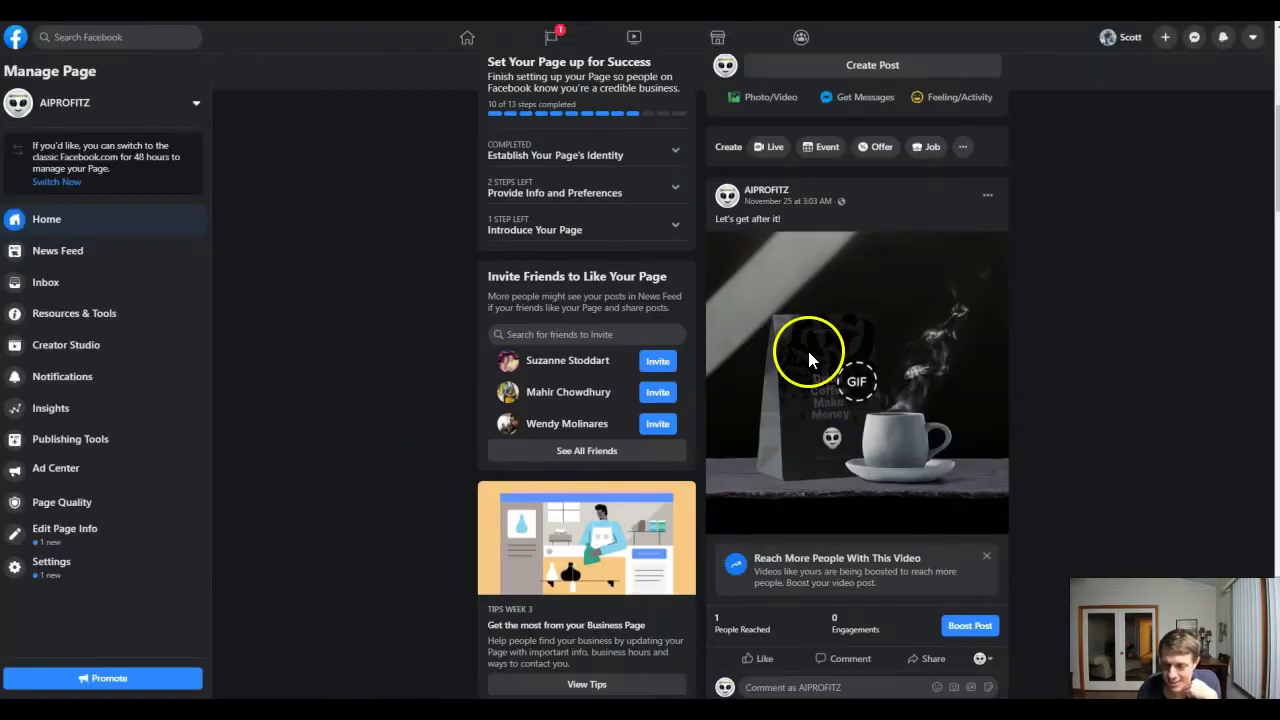
Step: Scroll down through the AIPROFITZ Facebook page feed
{"action": "scroll", "coordinate": [830, 370], "scroll_direction": "down", "scroll_amount": 3}
{"action": "scroll", "coordinate": [420, 350], "scroll_direction": "down", "scroll_amount": 1}
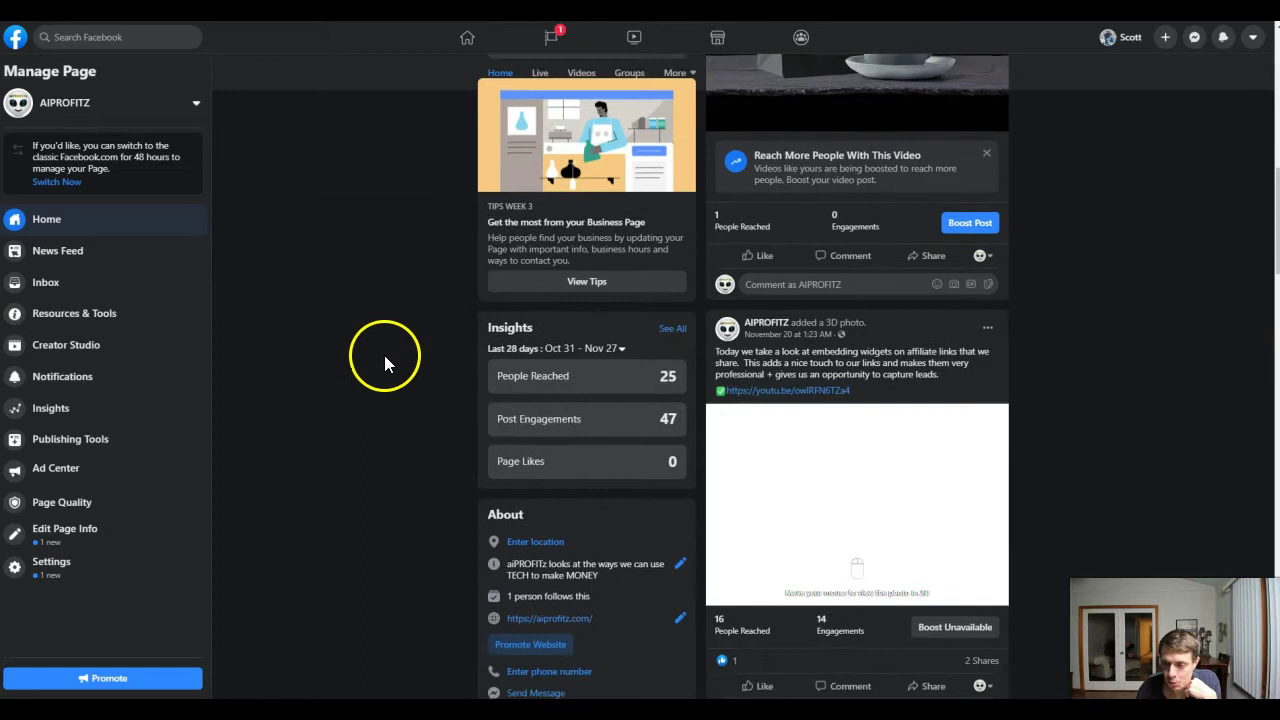
{"action": "scroll", "coordinate": [384, 355], "scroll_direction": "down", "scroll_amount": 1}
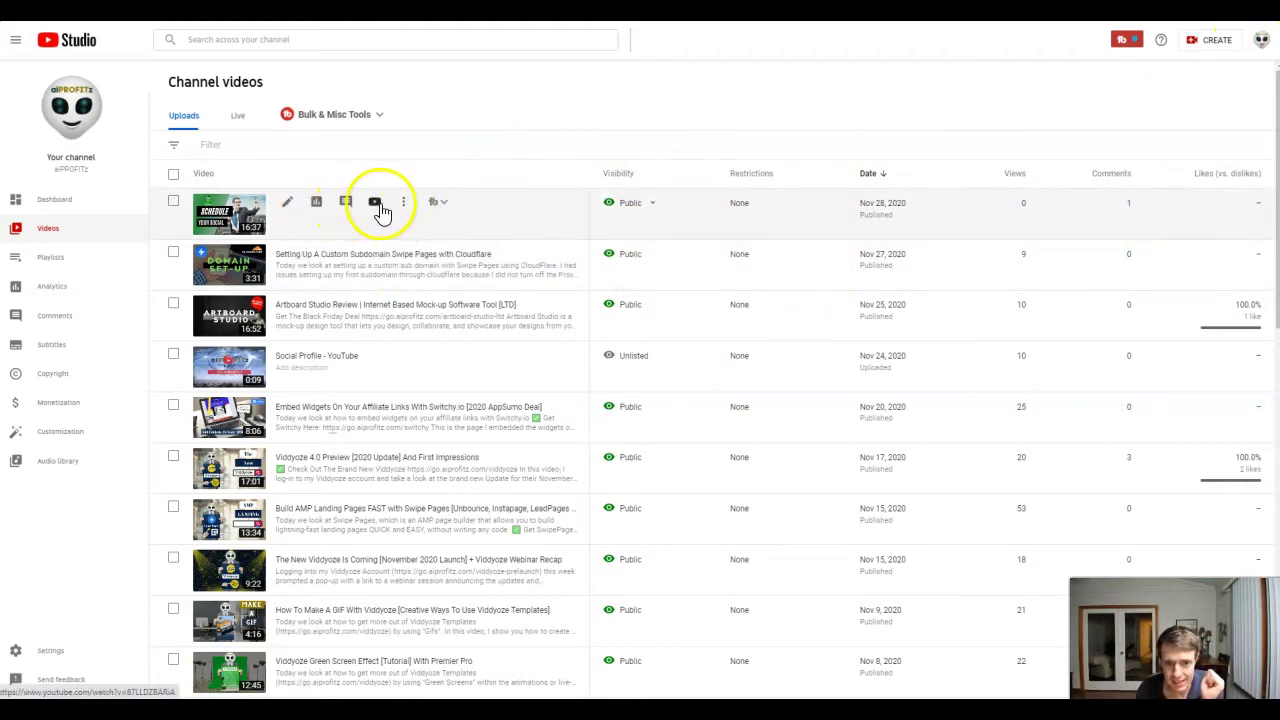
Step: Copy the new video's share link and open it in a private window
{"action": "left_click", "coordinate": [403, 206]}
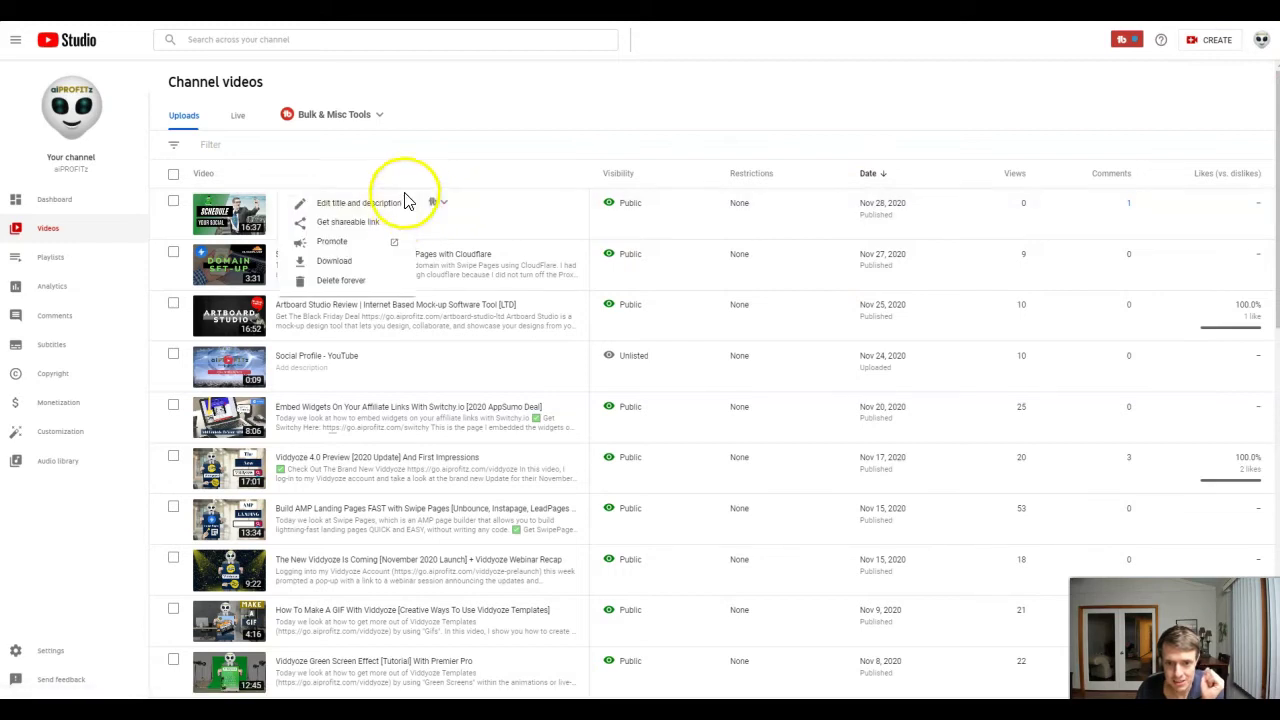
{"action": "left_click", "coordinate": [350, 220]}
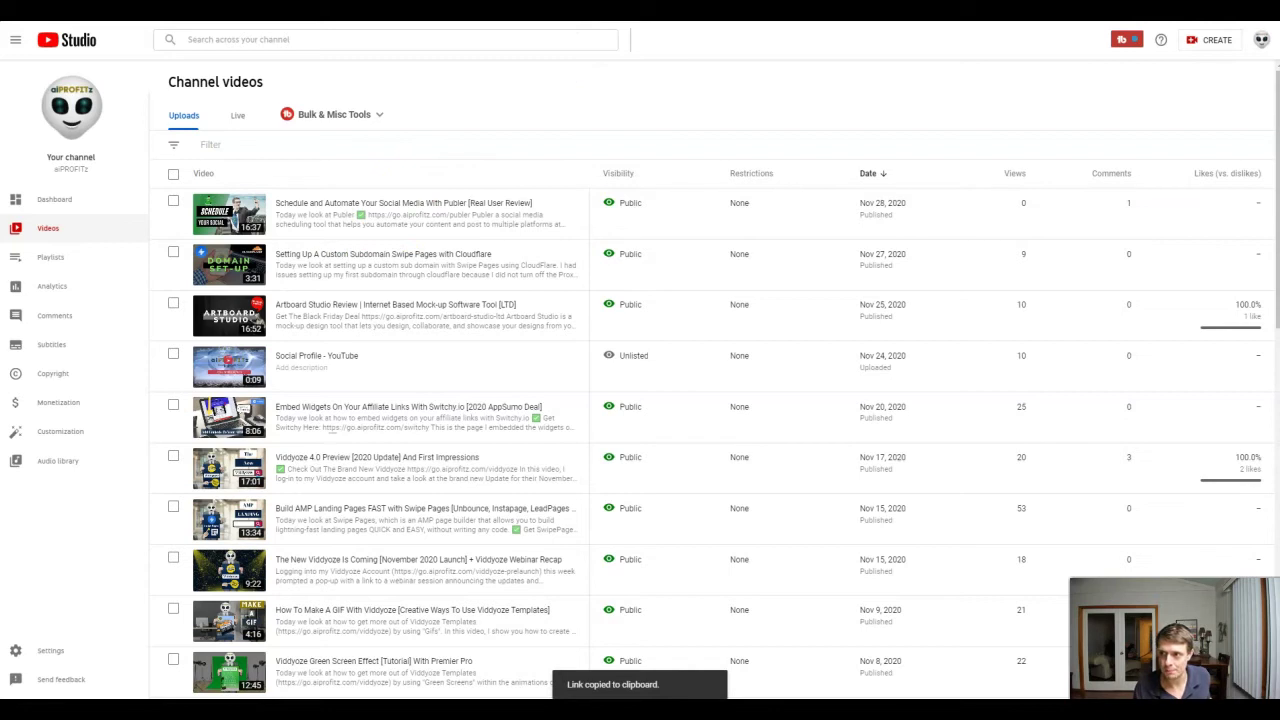
{"action": "key", "text": "alt+f"}
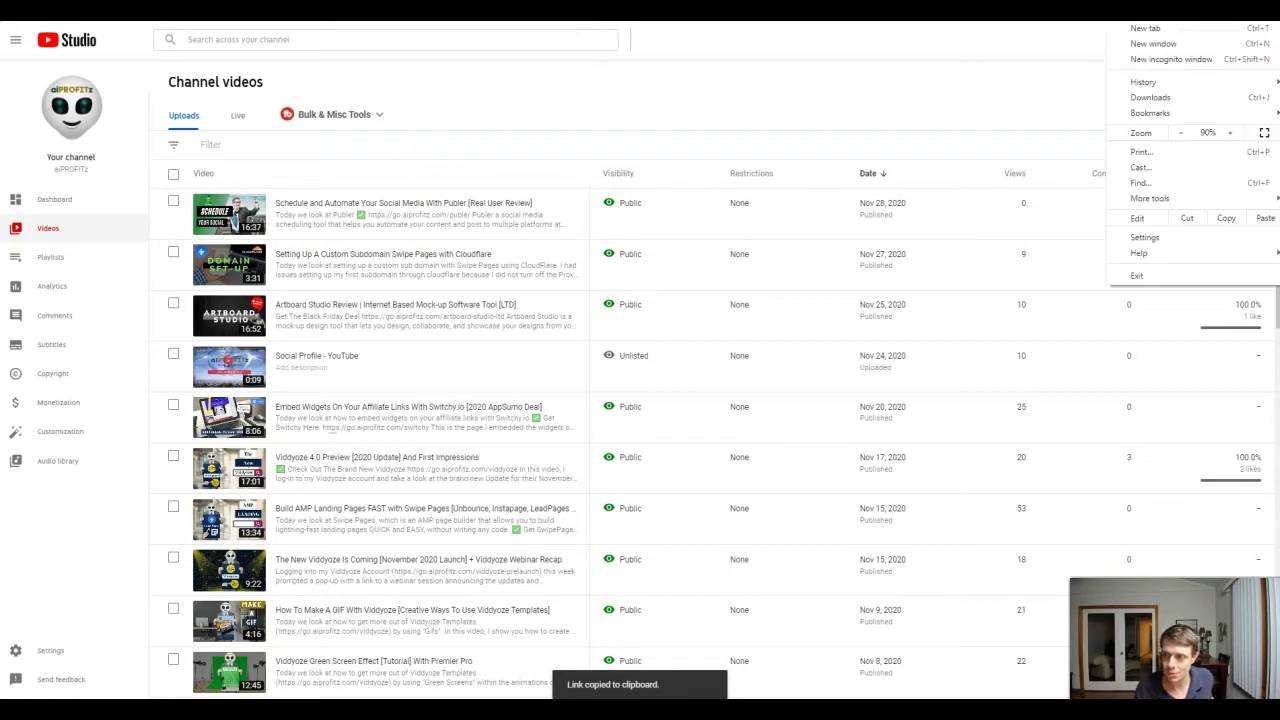
{"action": "left_click", "coordinate": [1190, 60]}
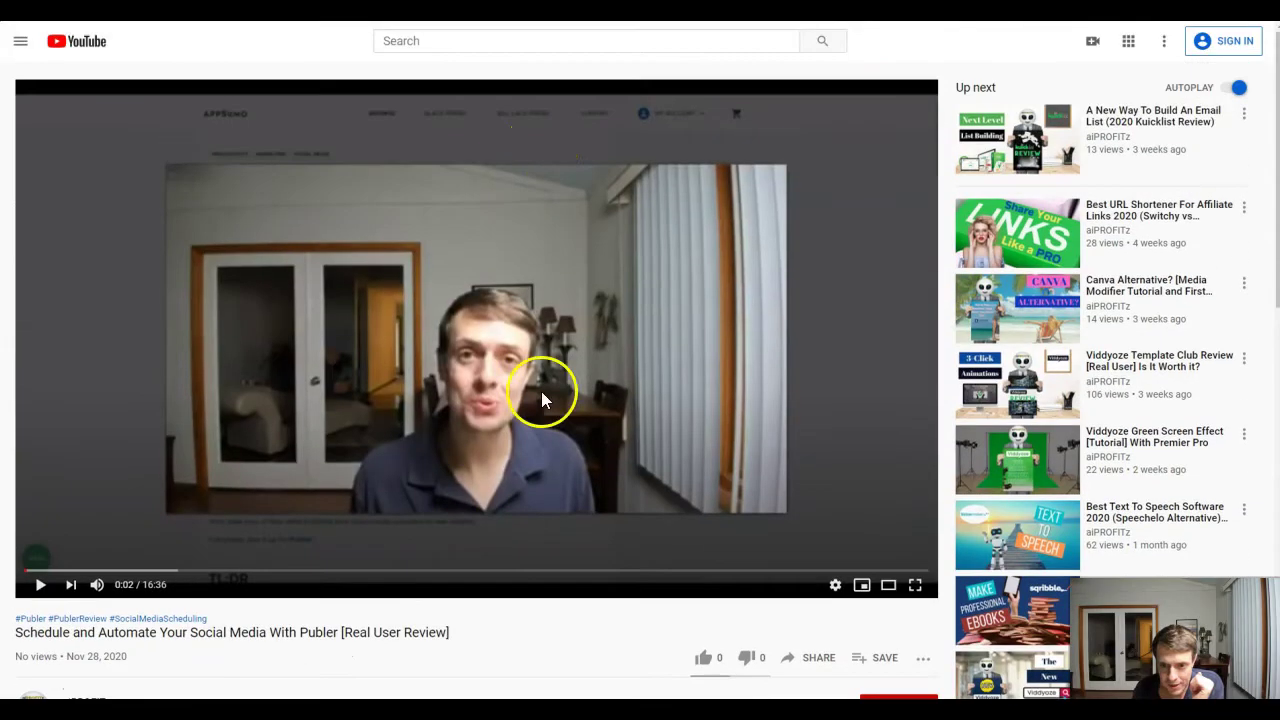
Step: Check the player's quality options, keep Auto, and reload the watch page
{"action": "scroll", "coordinate": [838, 520], "scroll_direction": "down", "scroll_amount": 1}
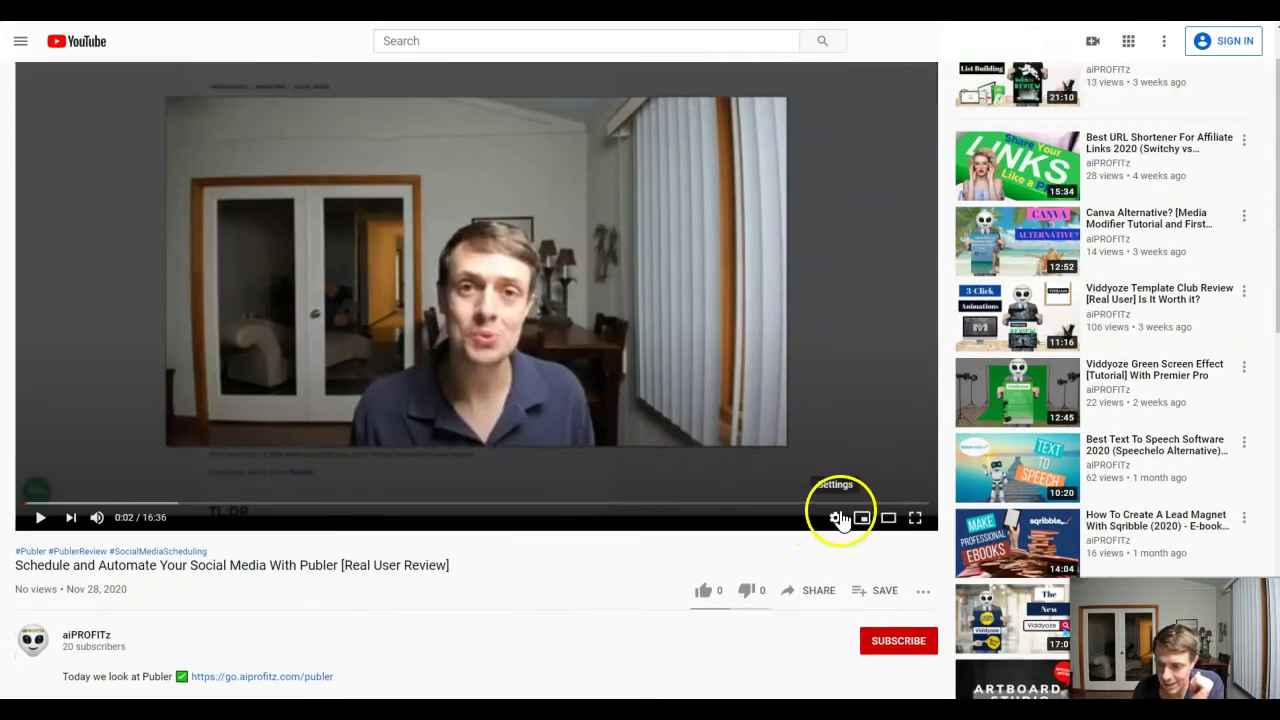
{"action": "left_click", "coordinate": [848, 520]}
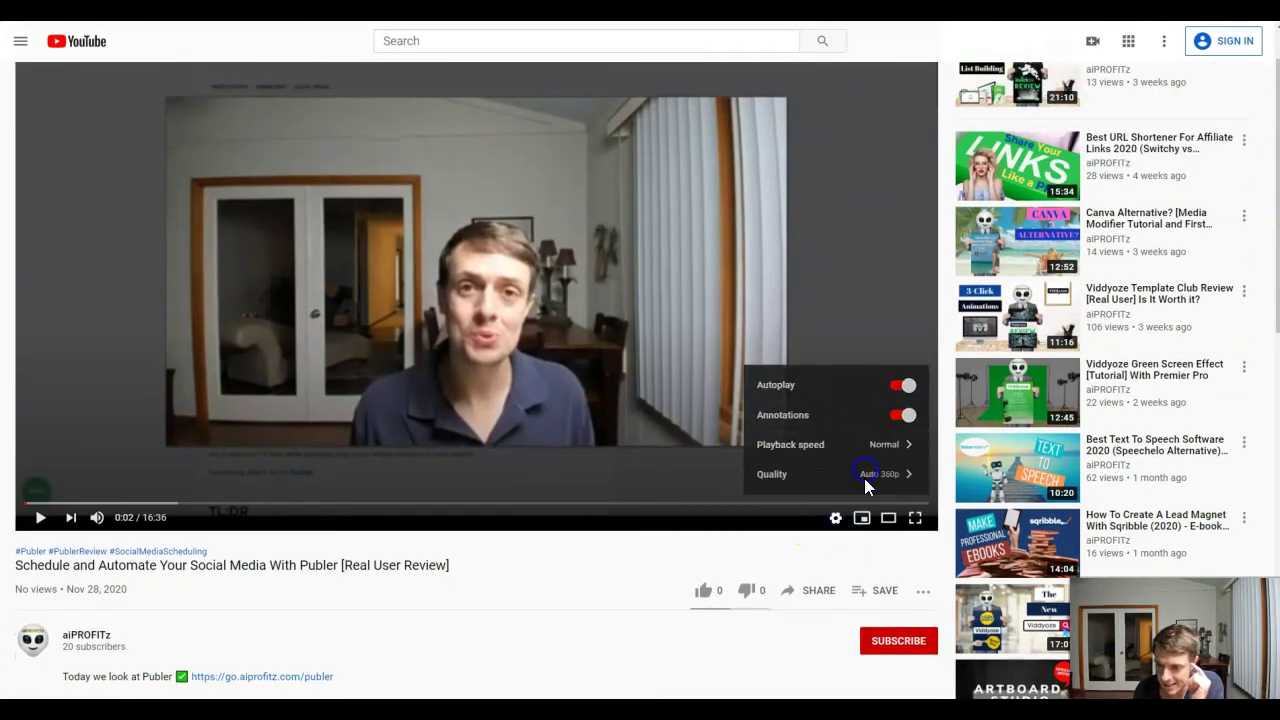
{"action": "left_click", "coordinate": [864, 474]}
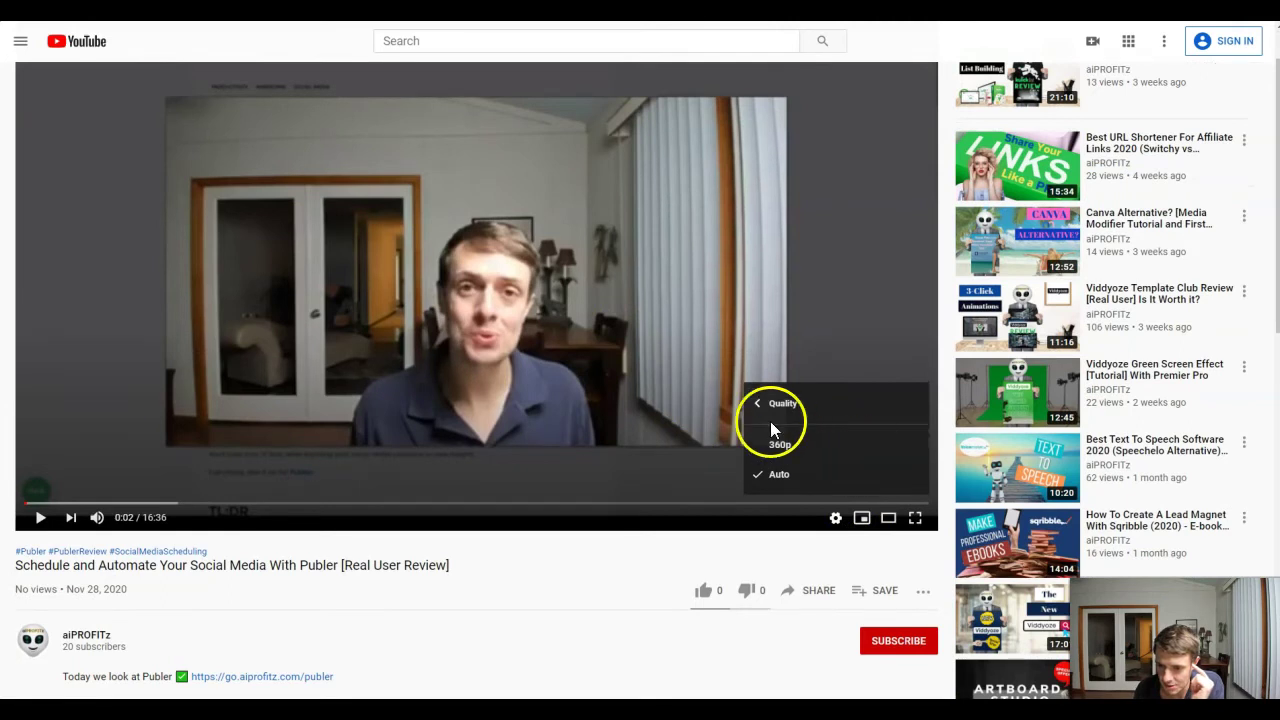
{"action": "left_click", "coordinate": [391, 586]}
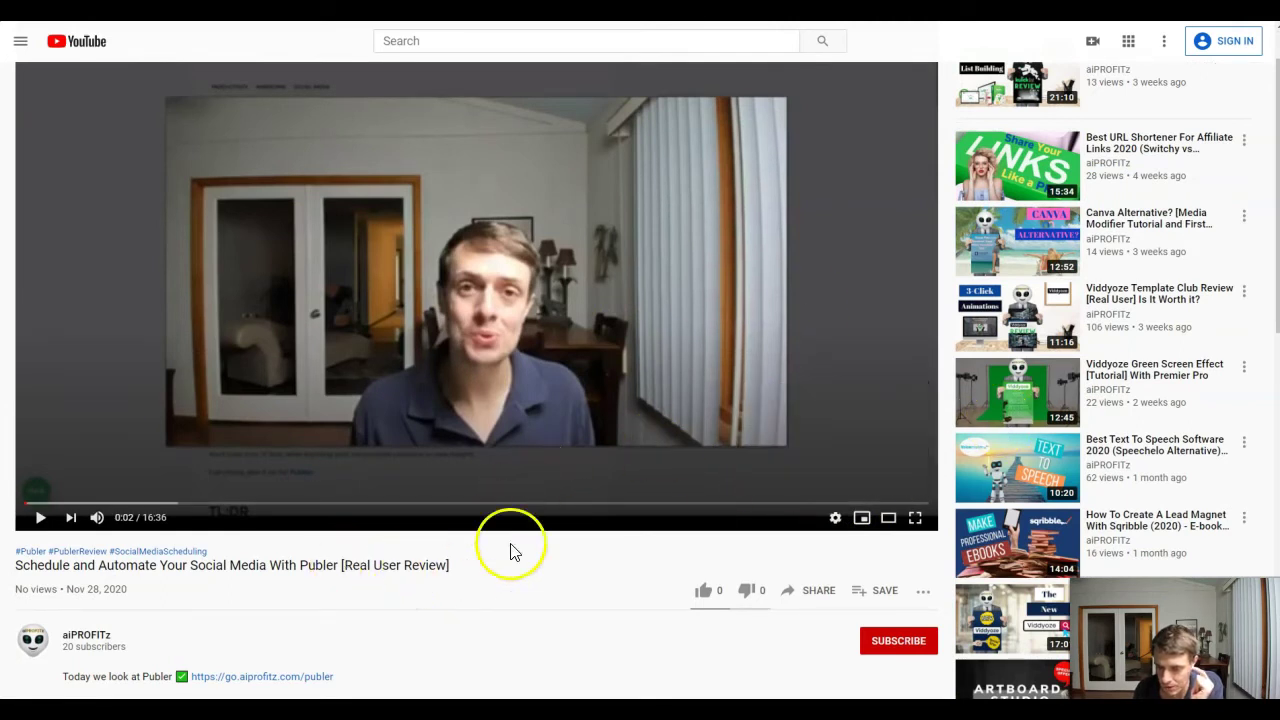
{"action": "scroll", "coordinate": [500, 420], "scroll_direction": "down", "scroll_amount": 4}
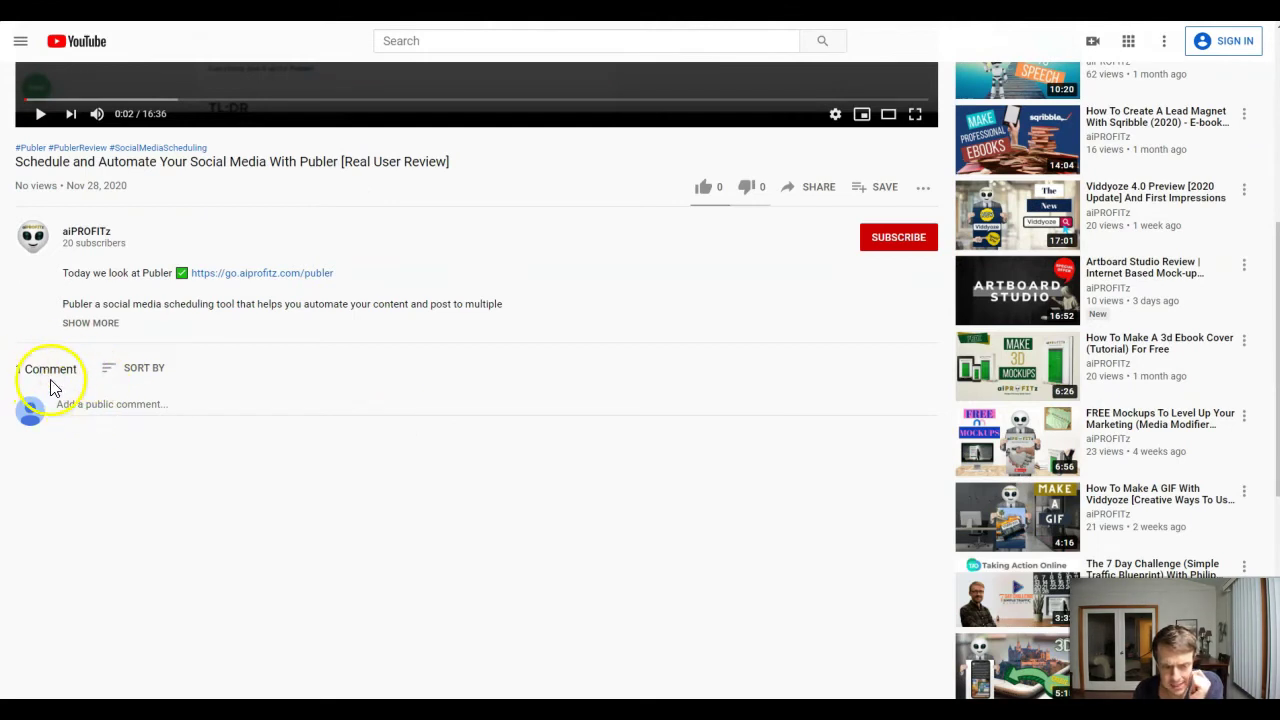
{"action": "scroll", "coordinate": [212, 402], "scroll_direction": "up", "scroll_amount": 1}
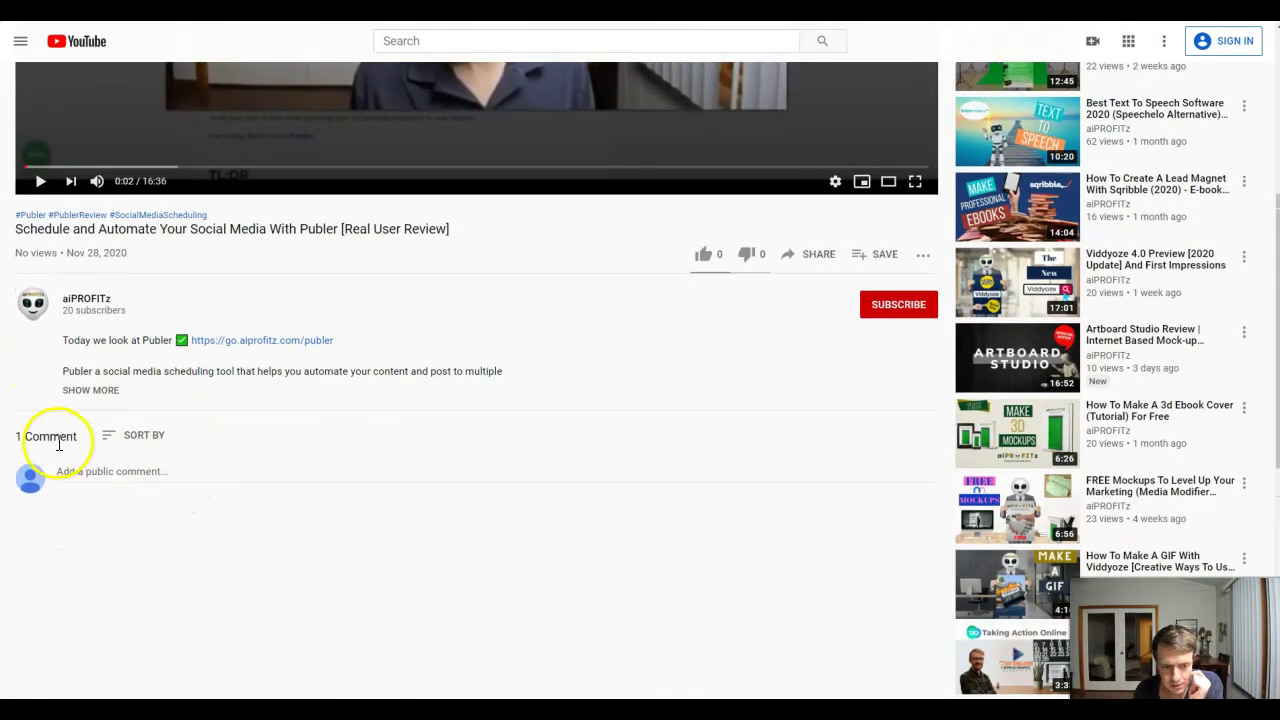
{"action": "scroll", "coordinate": [241, 441], "scroll_direction": "up", "scroll_amount": 3}
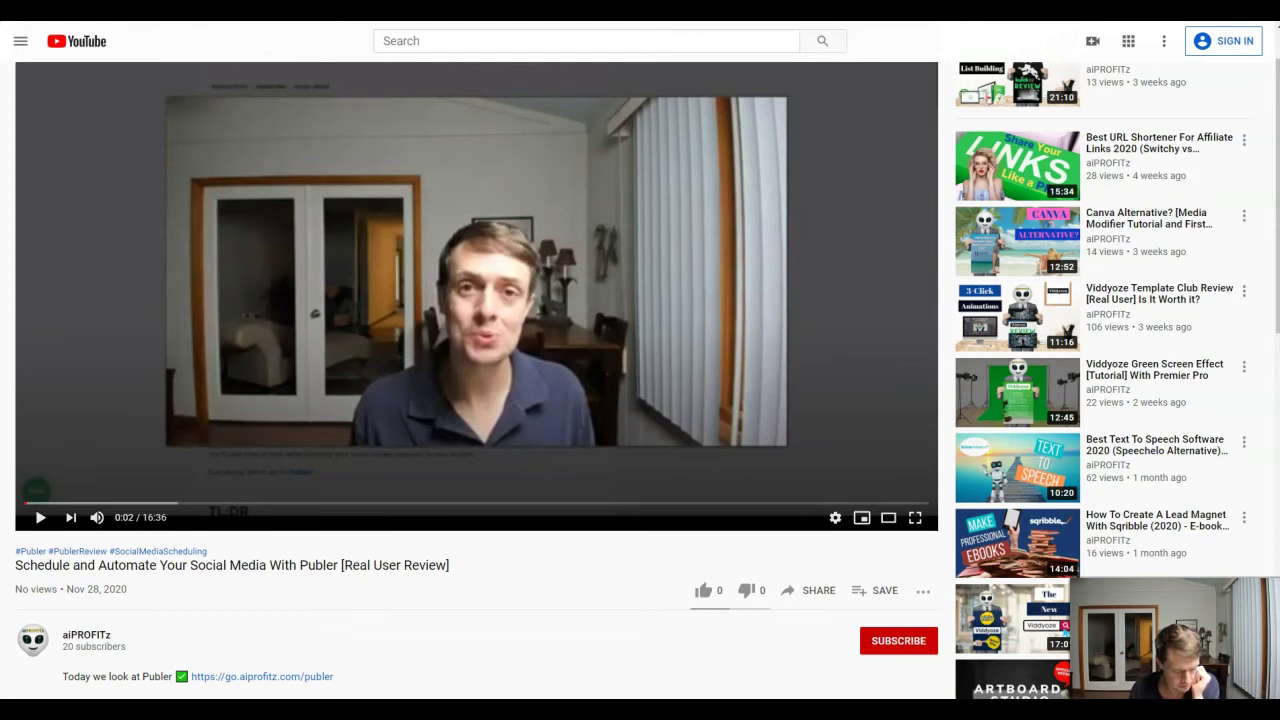
{"action": "key", "text": "F5"}
{"action": "scroll", "coordinate": [363, 307], "scroll_direction": "down", "scroll_amount": 4}
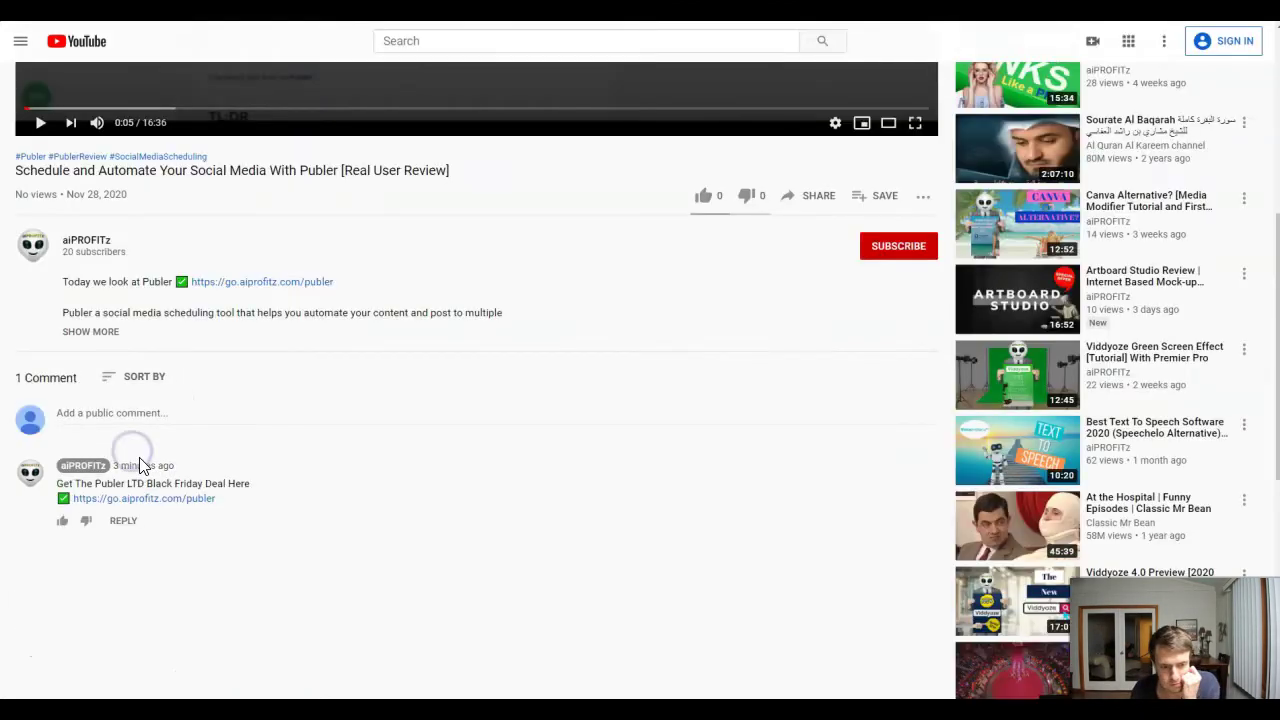
{"action": "scroll", "coordinate": [55, 503], "scroll_direction": "up", "scroll_amount": 1}
{"action": "scroll", "coordinate": [94, 508], "scroll_direction": "down", "scroll_amount": 1}
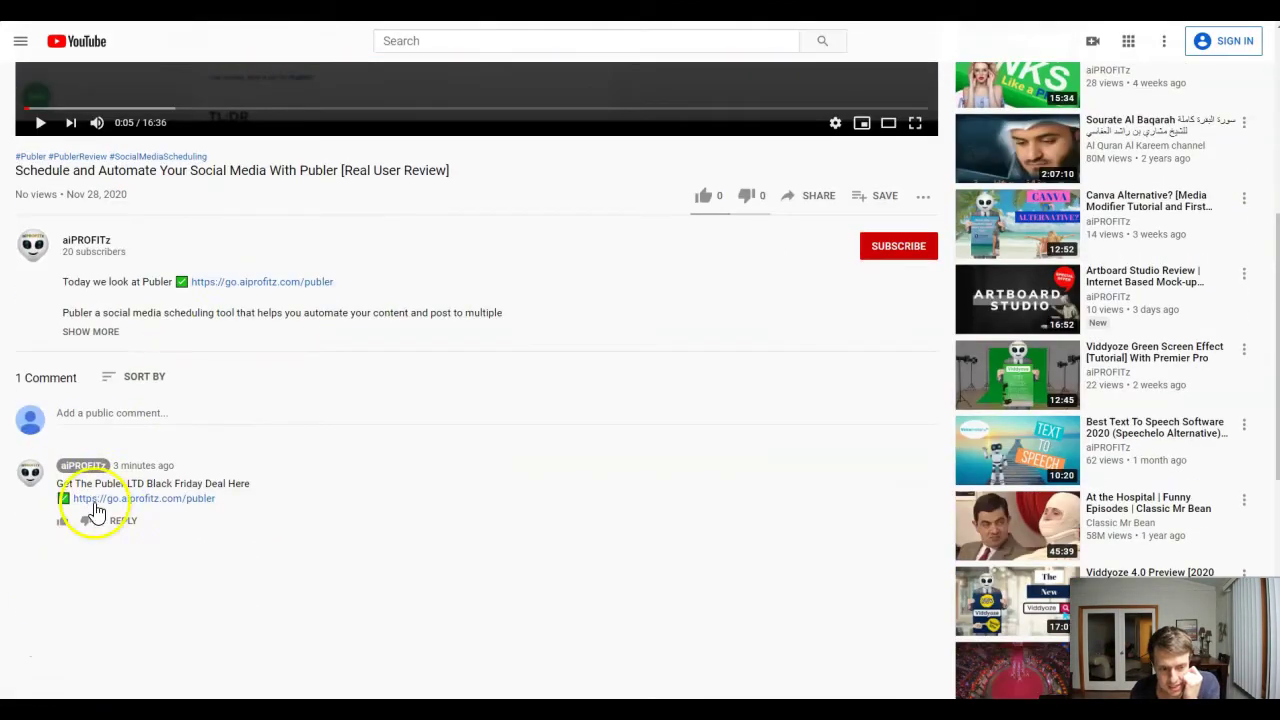
Step: Sort comments by Top comments and recheck the available playback qualities
{"action": "left_click", "coordinate": [150, 374]}
{"action": "left_click", "coordinate": [157, 423]}
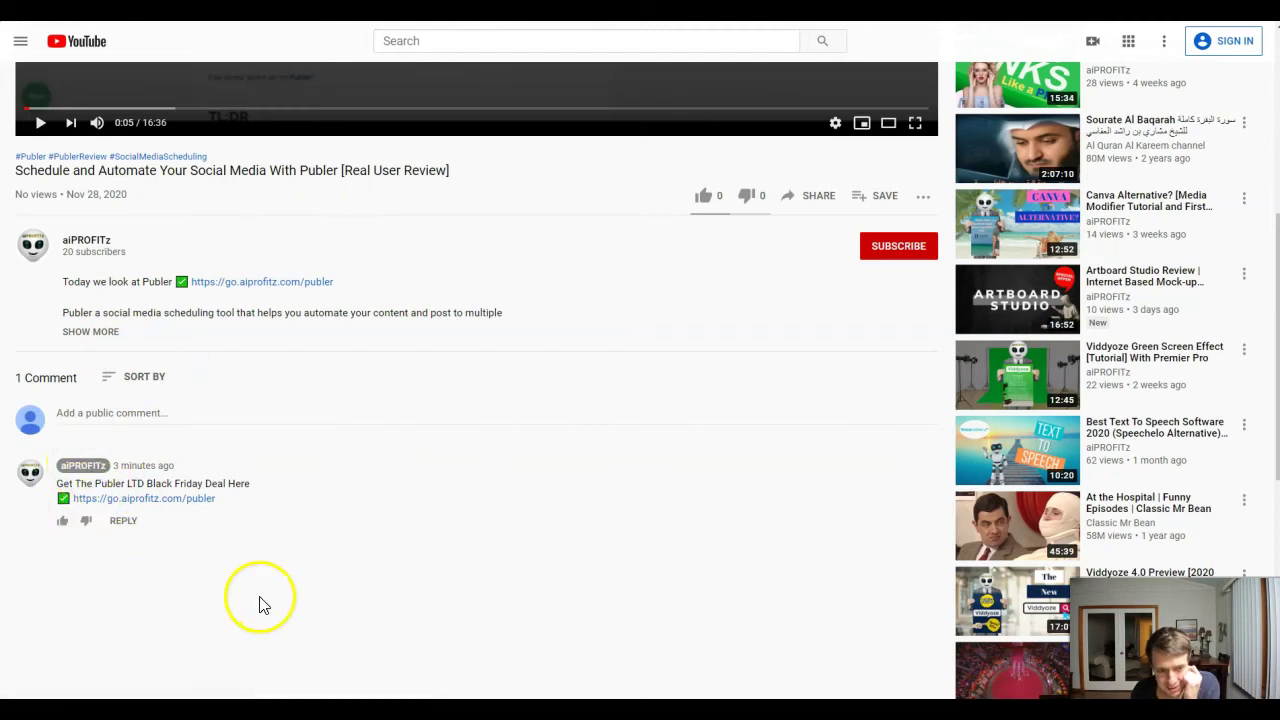
{"action": "scroll", "coordinate": [259, 604], "scroll_direction": "up", "scroll_amount": 3}
{"action": "left_click", "coordinate": [833, 393]}
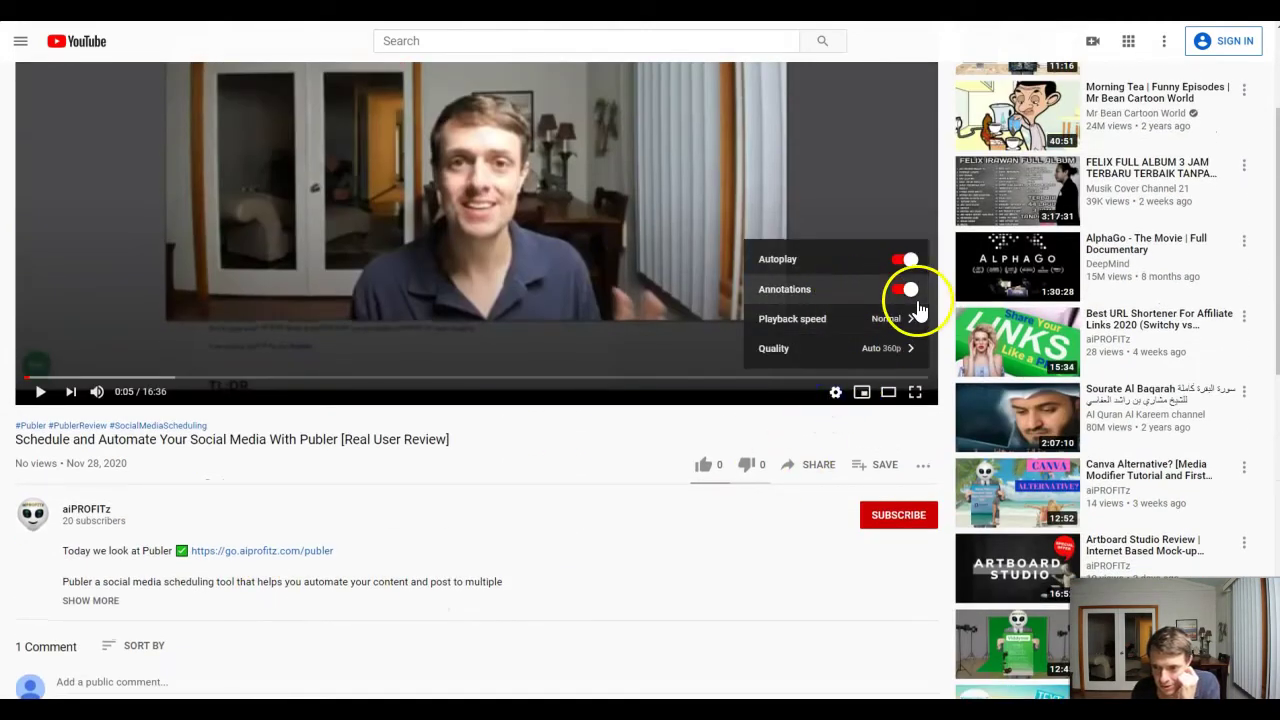
{"action": "left_click", "coordinate": [880, 348]}
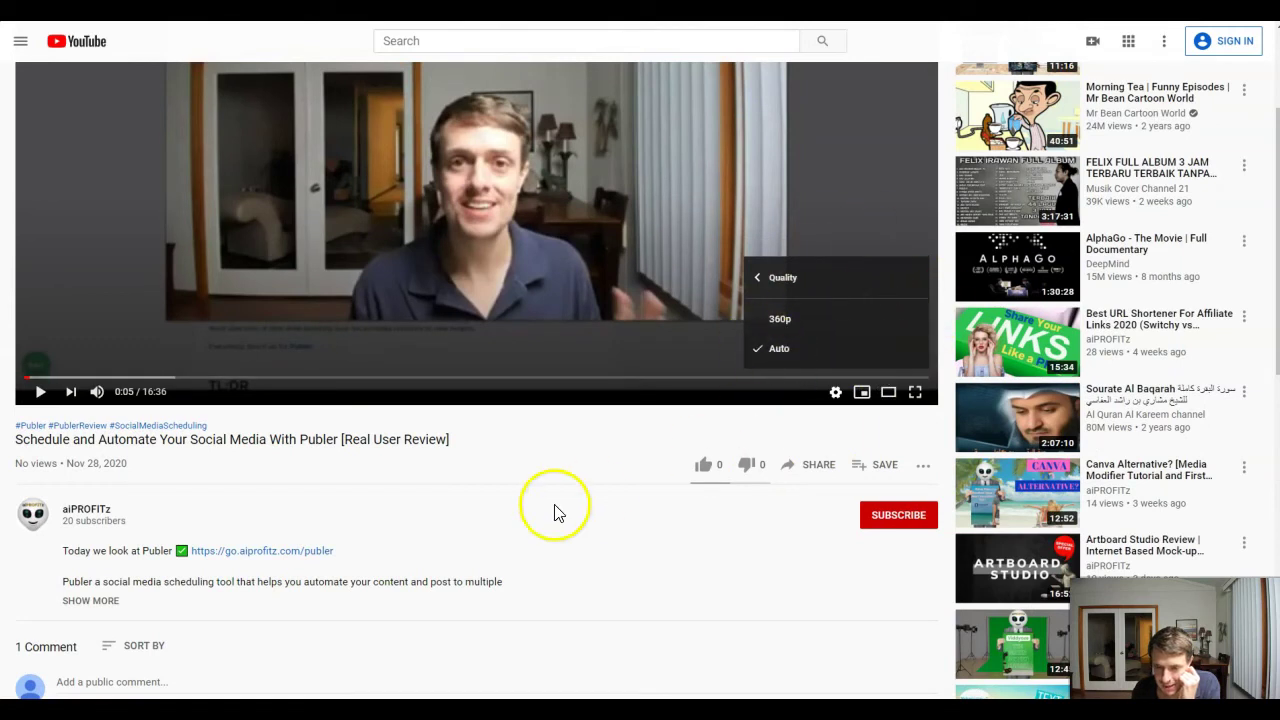
{"action": "scroll", "coordinate": [263, 509], "scroll_direction": "up", "scroll_amount": 2}
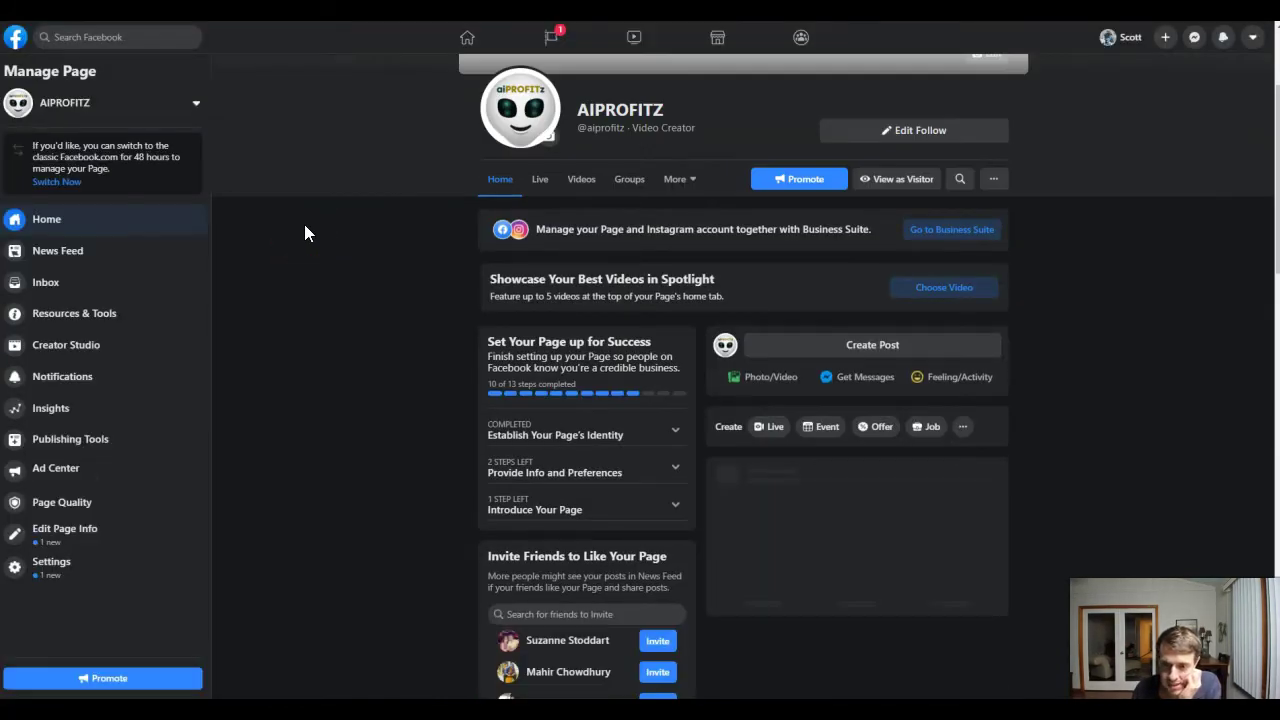
Step: Scroll the AIPROFITZ page Home down to the video post published by publer.io
{"action": "scroll", "coordinate": [236, 265], "scroll_direction": "down", "scroll_amount": 2}
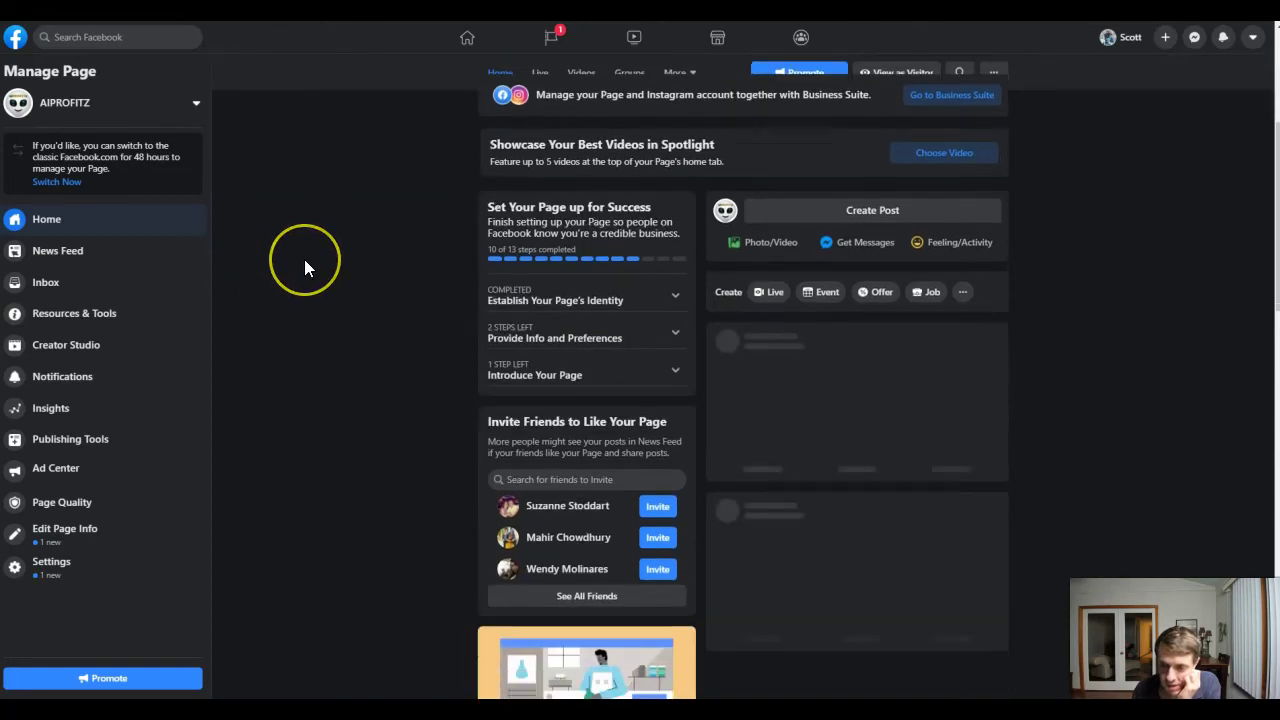
{"action": "scroll", "coordinate": [995, 340], "scroll_direction": "down", "scroll_amount": 2}
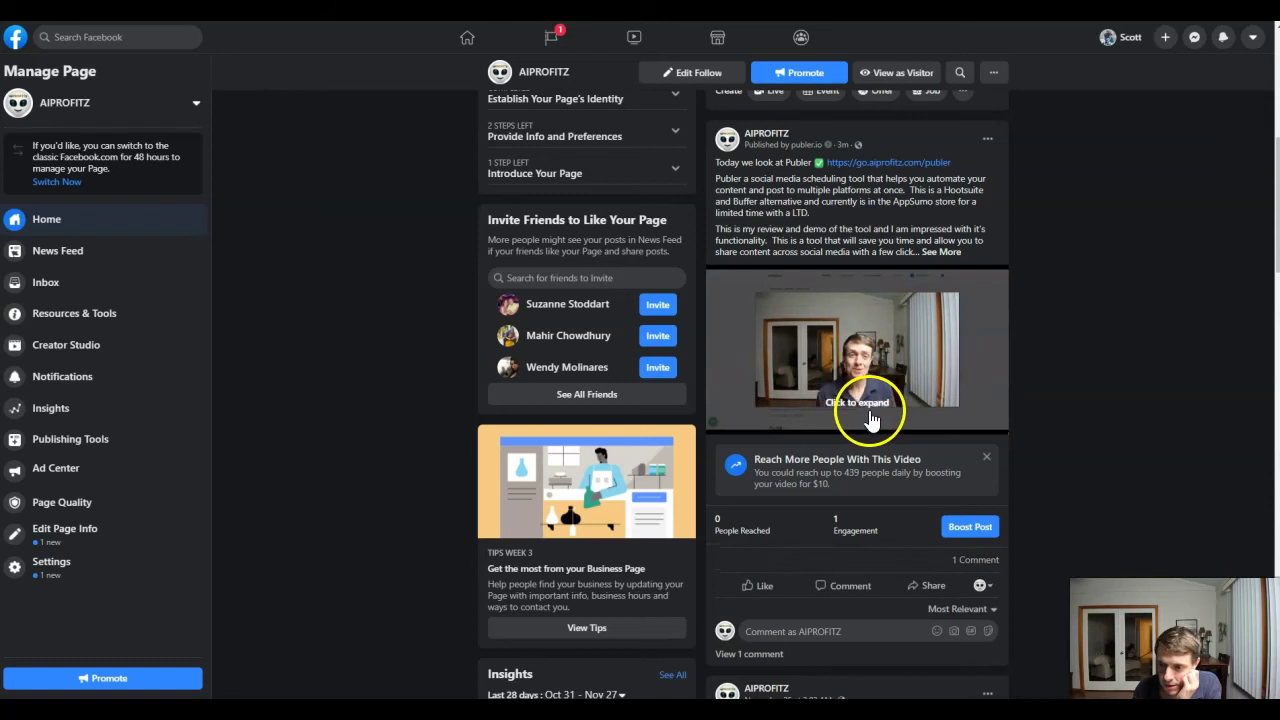
{"action": "mouse_move", "coordinate": [847, 386]}
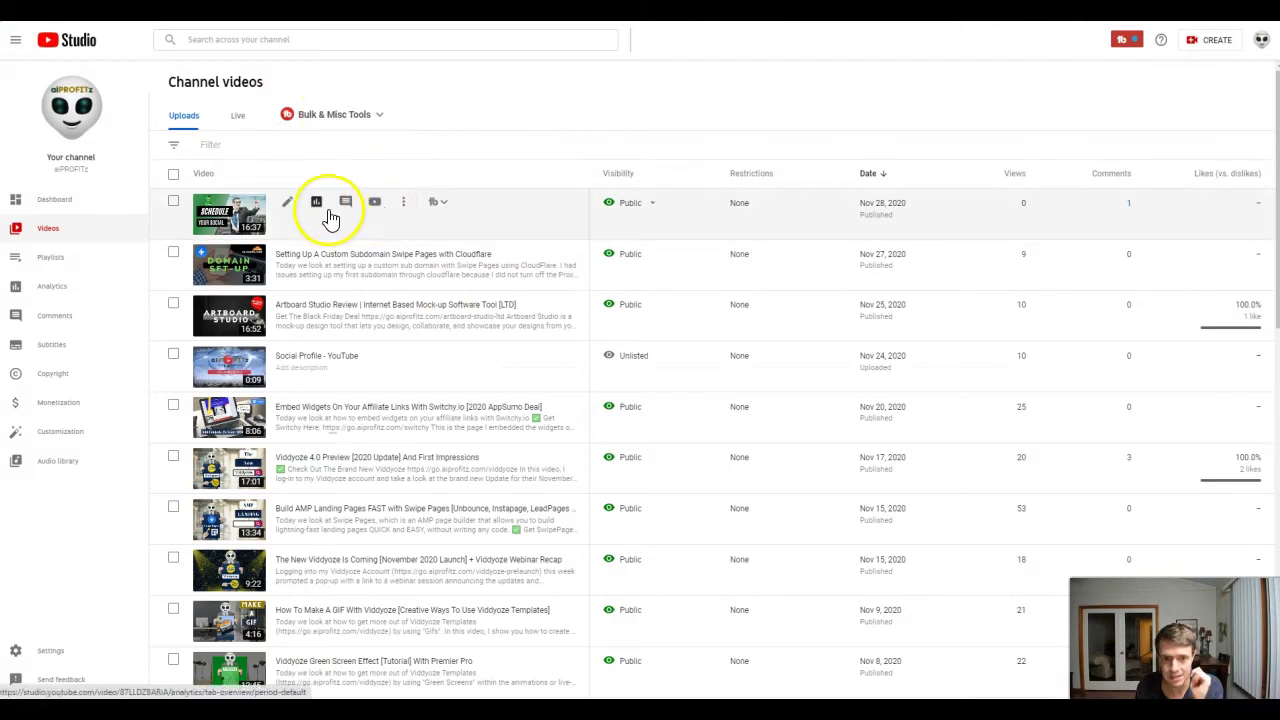
Step: Review the Publer video's description and thumbnail in Studio, then open a new incognito window
{"action": "left_click", "coordinate": [286, 201]}
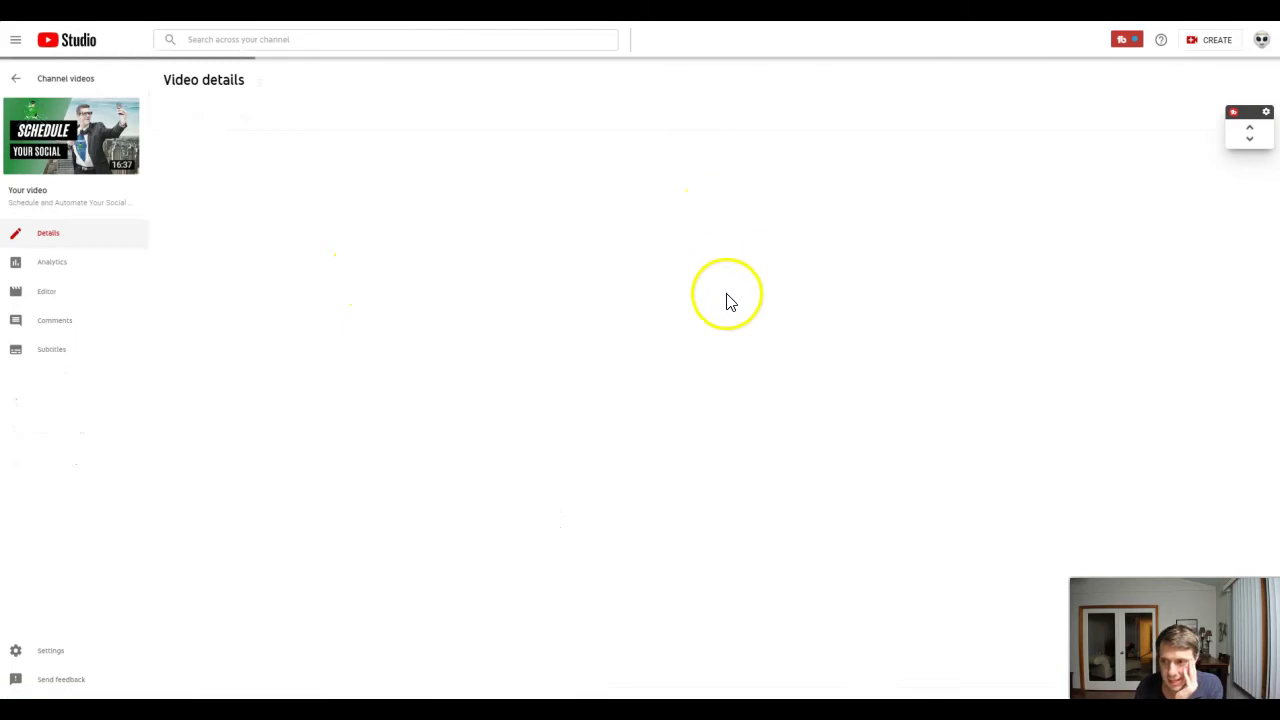
{"action": "scroll", "coordinate": [500, 438], "scroll_direction": "down", "scroll_amount": 3}
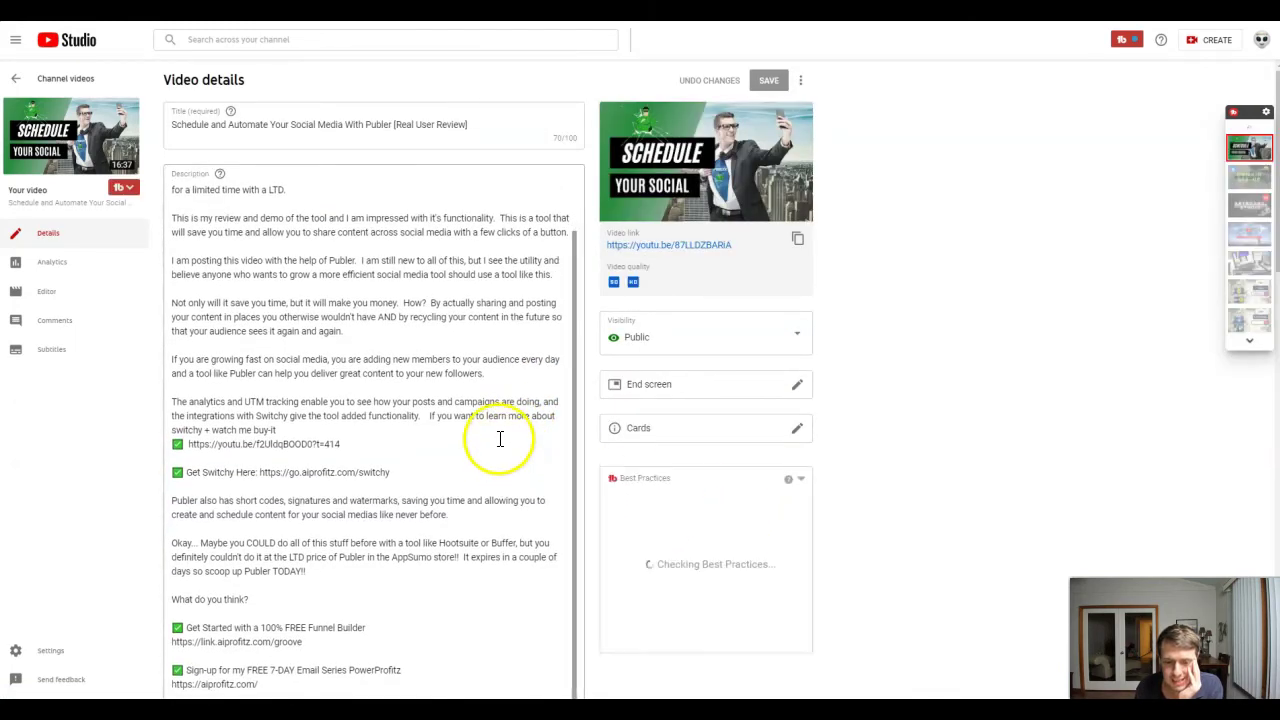
{"action": "scroll", "coordinate": [260, 530], "scroll_direction": "down", "scroll_amount": 3}
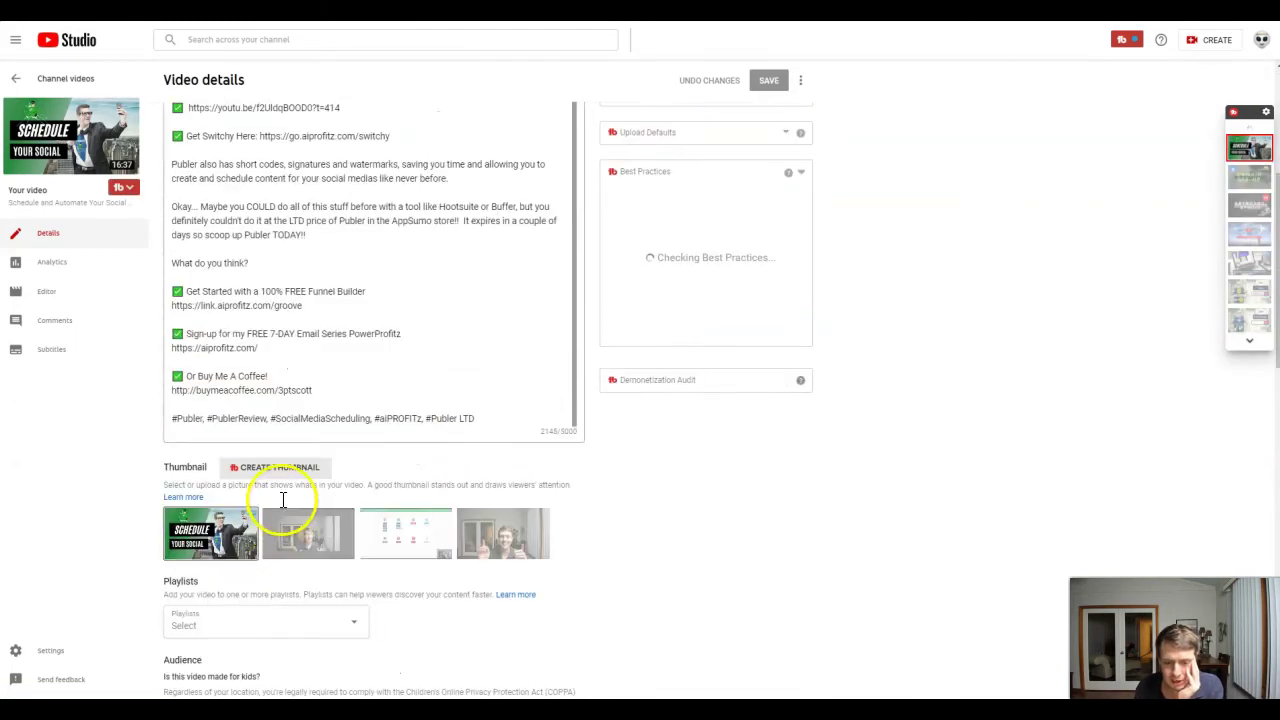
{"action": "scroll", "coordinate": [283, 500], "scroll_direction": "down", "scroll_amount": 3}
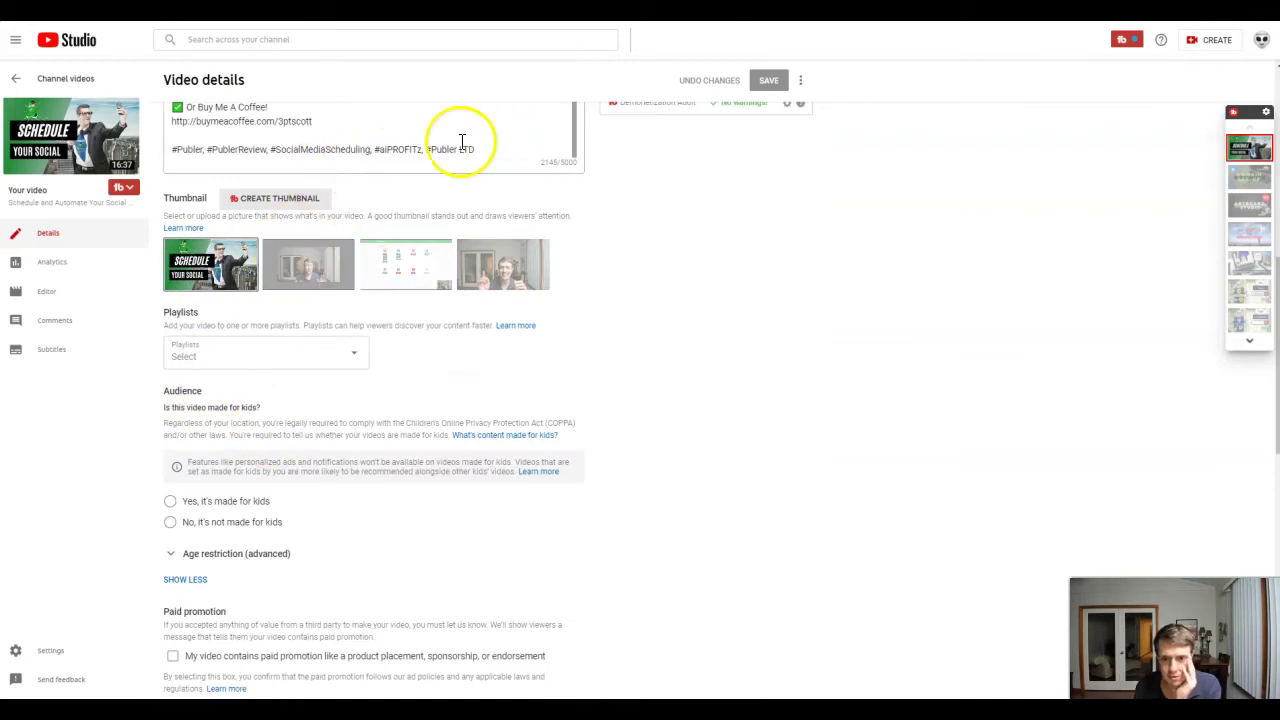
{"action": "left_click", "coordinate": [1262, 40]}
{"action": "left_click", "coordinate": [1232, 57]}
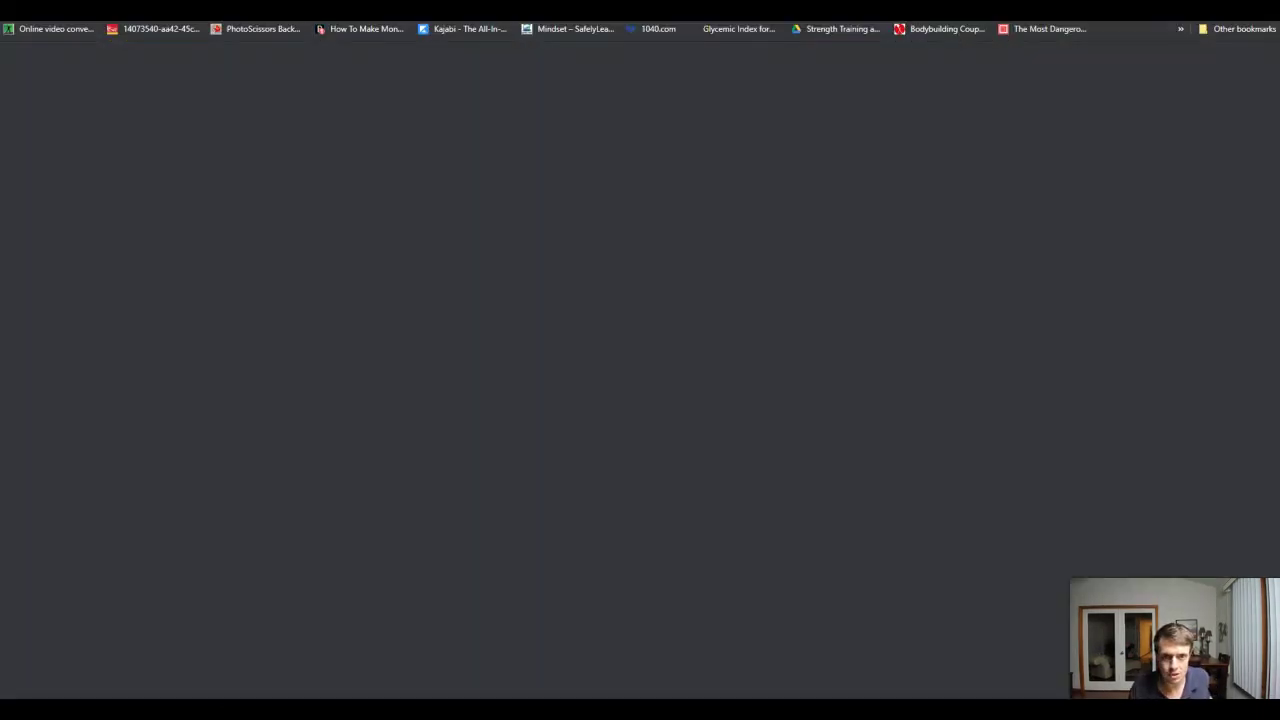
Step: Open the video's youtu.be link in incognito and read the full description down to #Publer LTD
{"action": "key", "text": "ctrl+v"}
{"action": "left_click", "coordinate": [372, 300]}
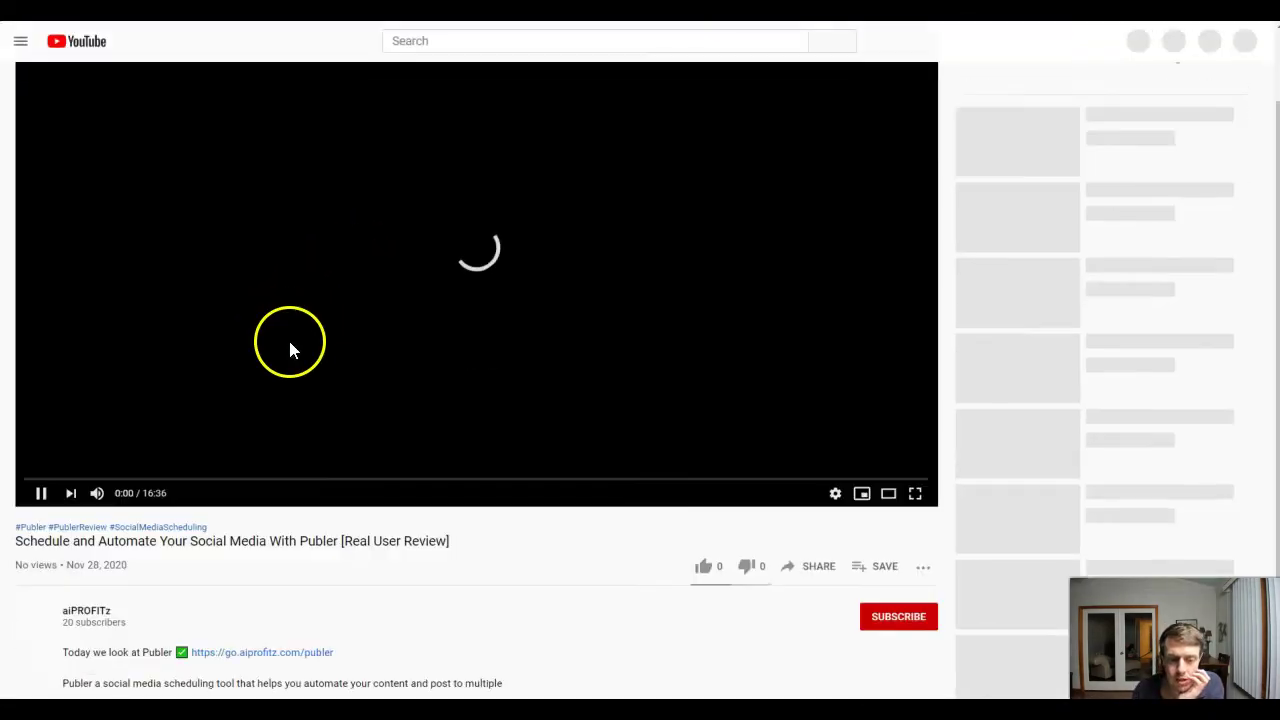
{"action": "scroll", "coordinate": [413, 382], "scroll_direction": "down", "scroll_amount": 2}
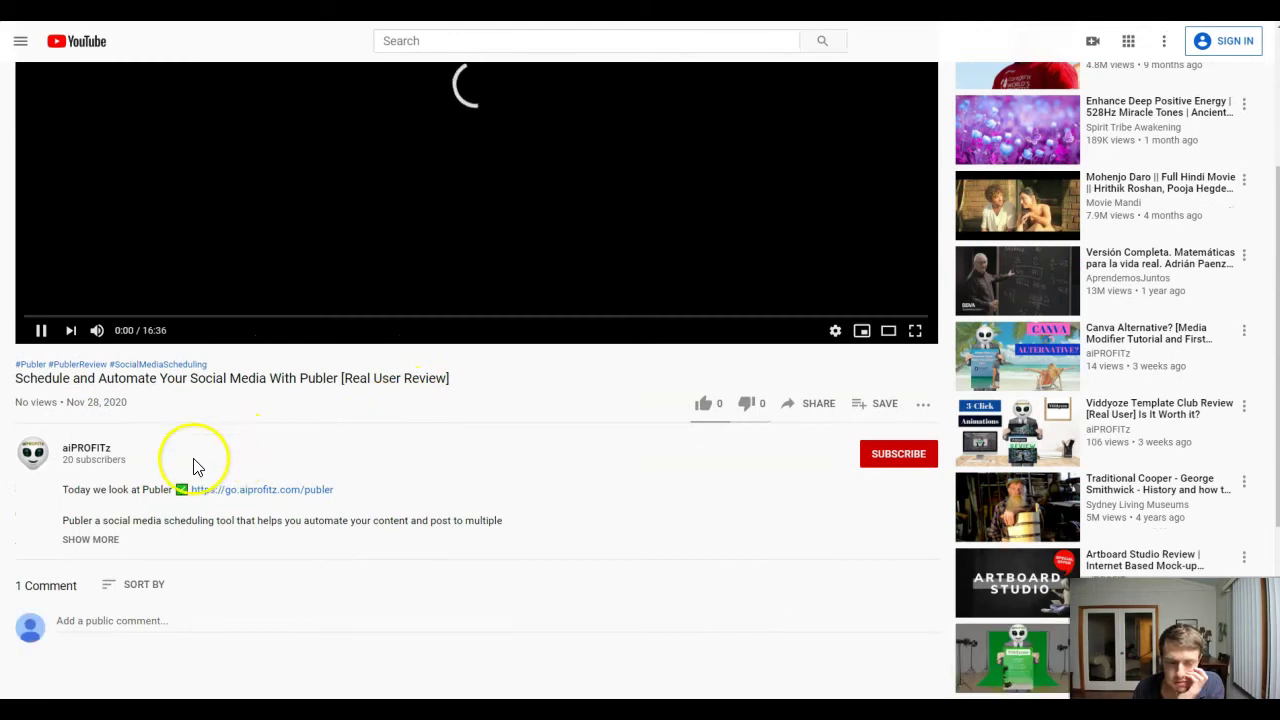
{"action": "left_click", "coordinate": [88, 539]}
{"action": "scroll", "coordinate": [371, 449], "scroll_direction": "down", "scroll_amount": 8}
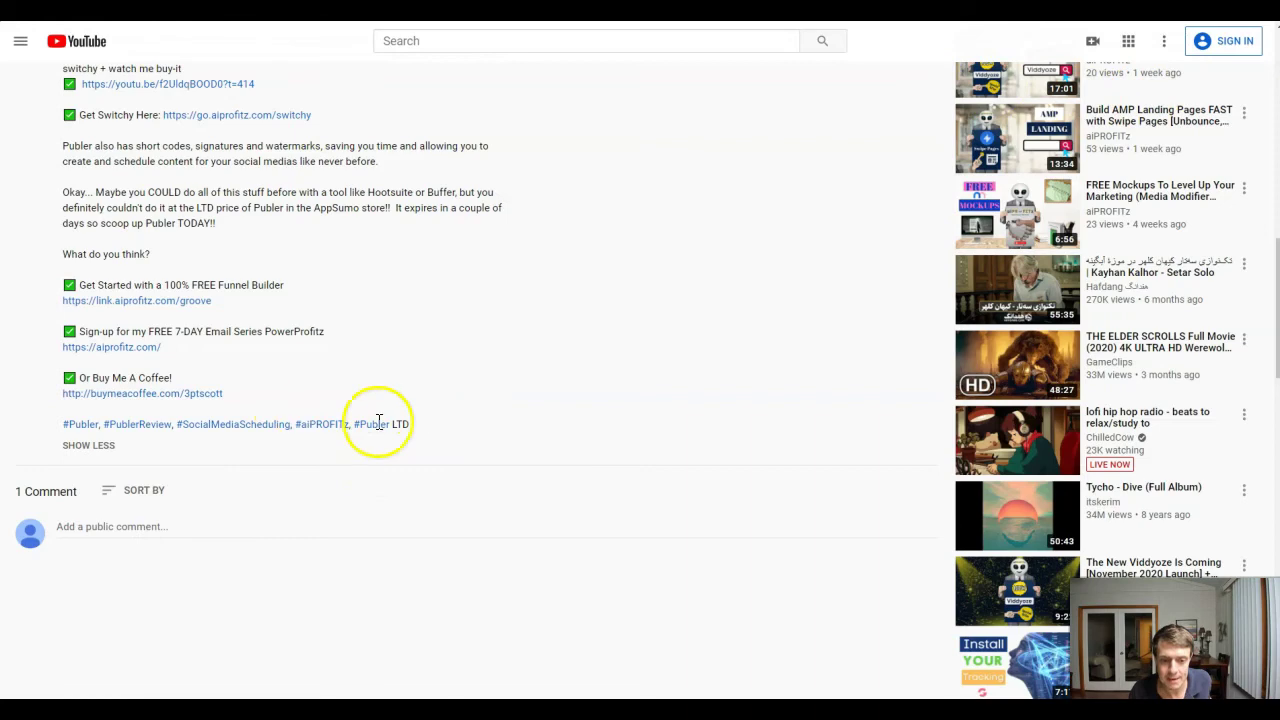
{"action": "scroll", "coordinate": [934, 460], "scroll_direction": "up", "scroll_amount": 10}
{"action": "scroll", "coordinate": [672, 518], "scroll_direction": "up", "scroll_amount": 1}
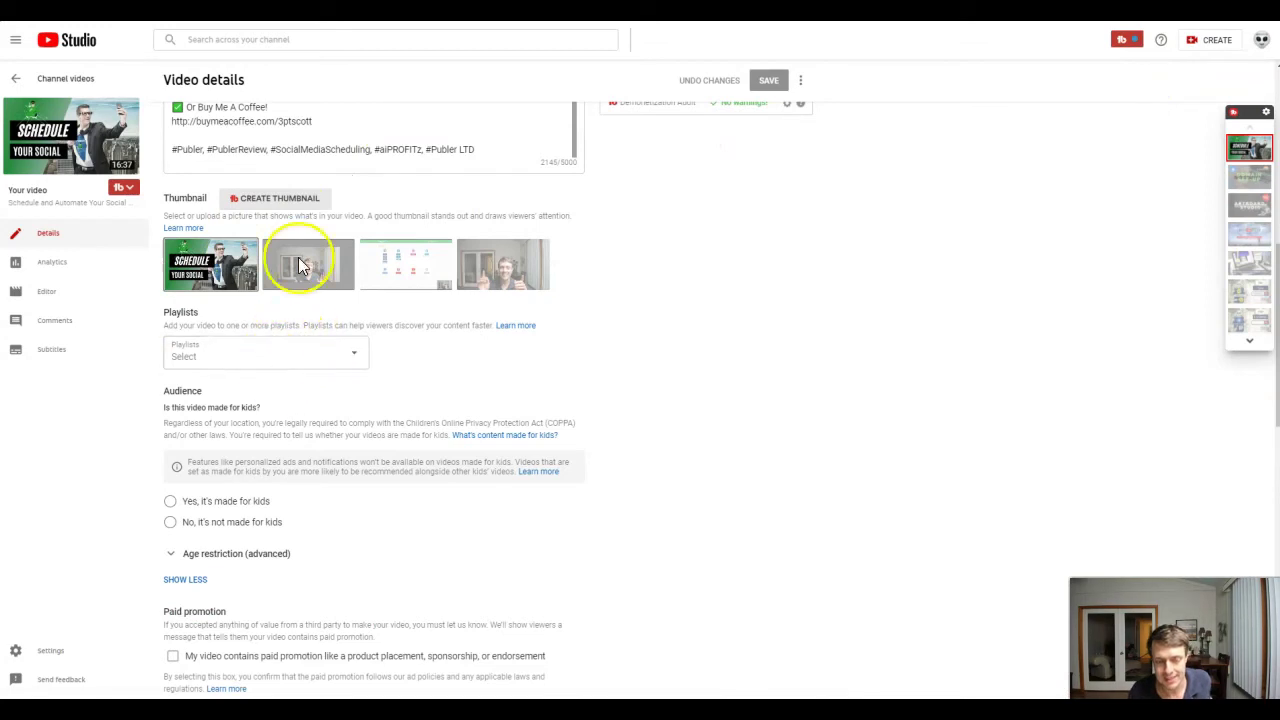
Step: Mark the video as "No, it's not made for kids"
{"action": "left_click", "coordinate": [199, 526]}
{"action": "scroll", "coordinate": [297, 491], "scroll_direction": "down", "scroll_amount": 2}
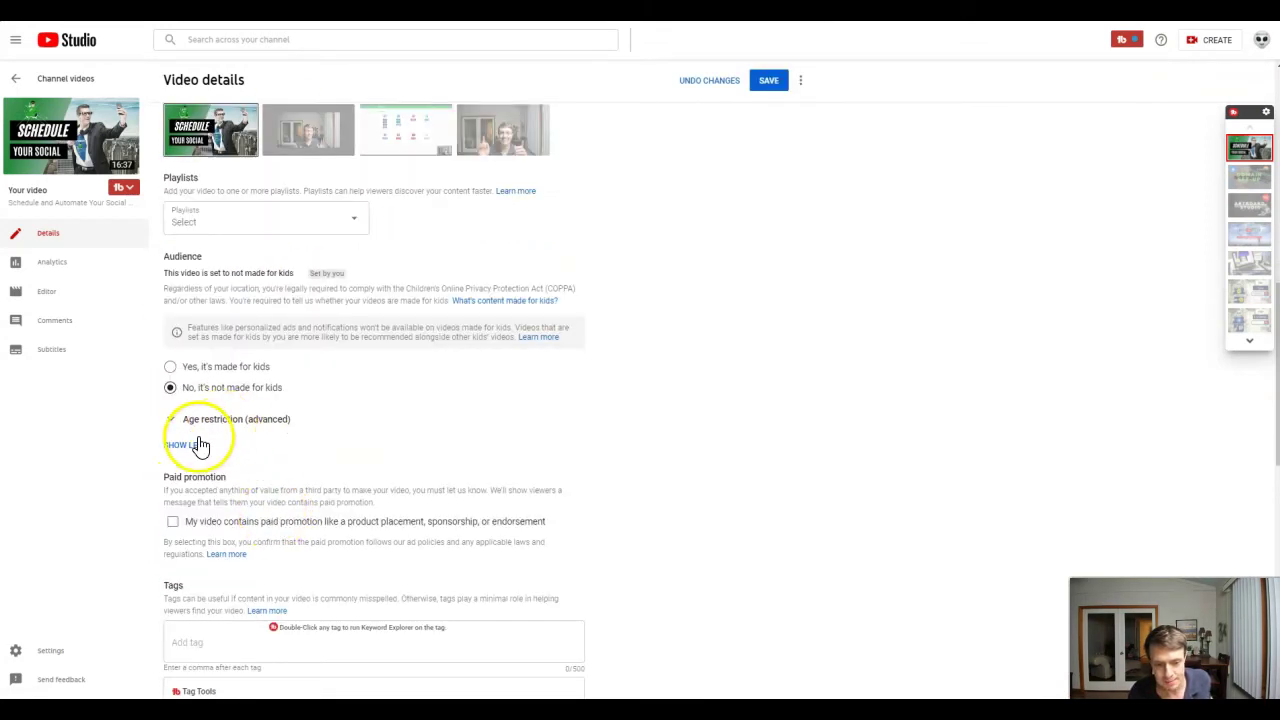
{"action": "scroll", "coordinate": [187, 521], "scroll_direction": "down", "scroll_amount": 3}
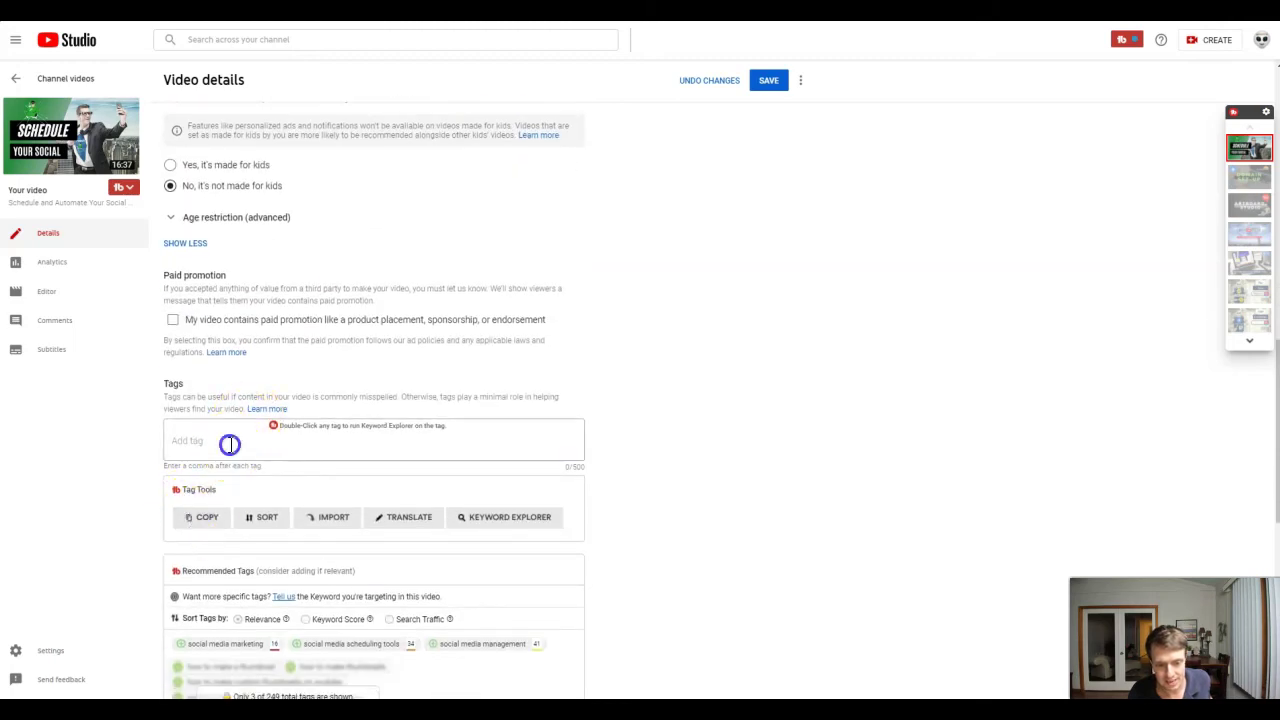
Step: Add the video link as a tag, then remove that tag again
{"action": "key", "text": "ctrl+v"}
{"action": "key", "text": "Return"}
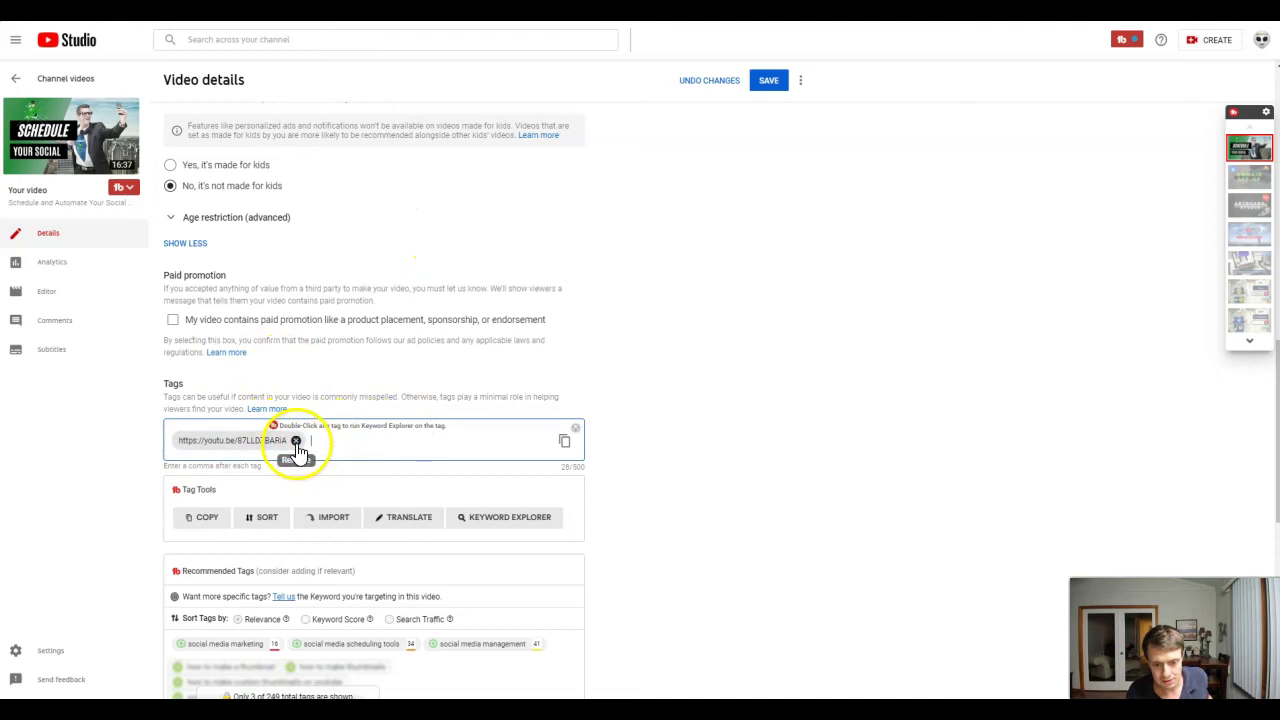
{"action": "left_click", "coordinate": [296, 440]}
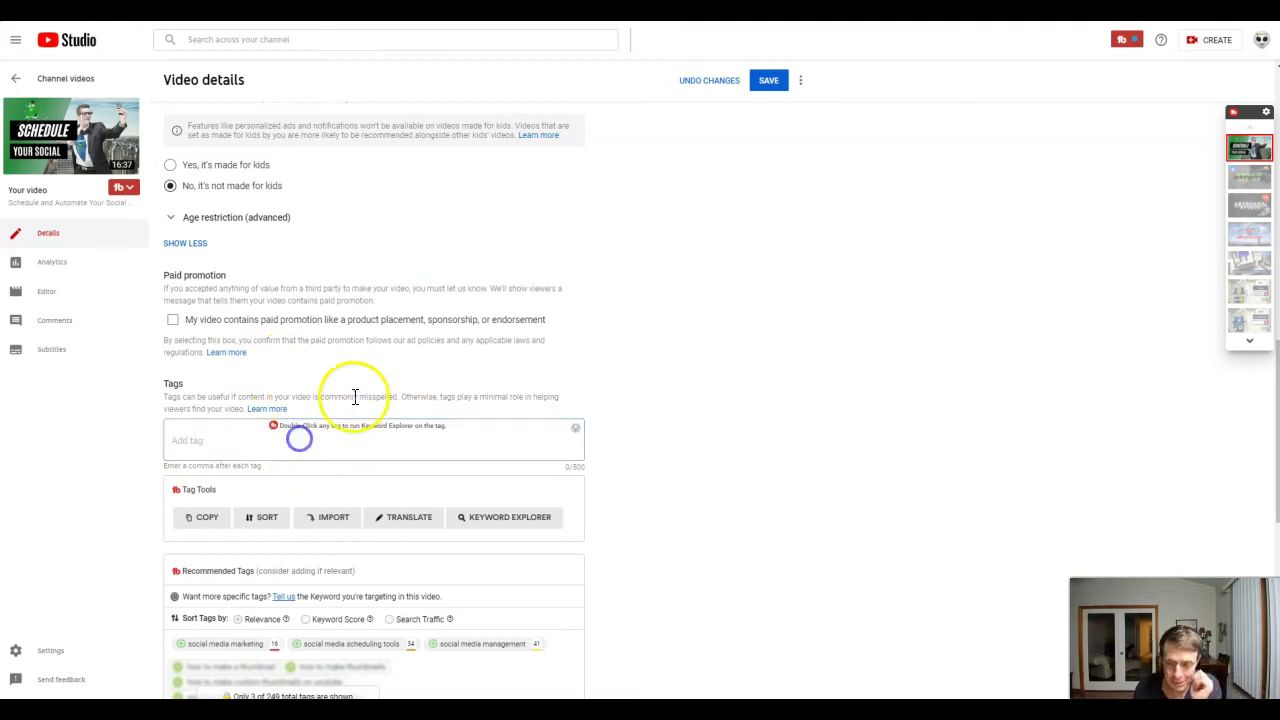
{"action": "scroll", "coordinate": [716, 289], "scroll_direction": "up", "scroll_amount": 5}
{"action": "scroll", "coordinate": [716, 289], "scroll_direction": "up", "scroll_amount": 10}
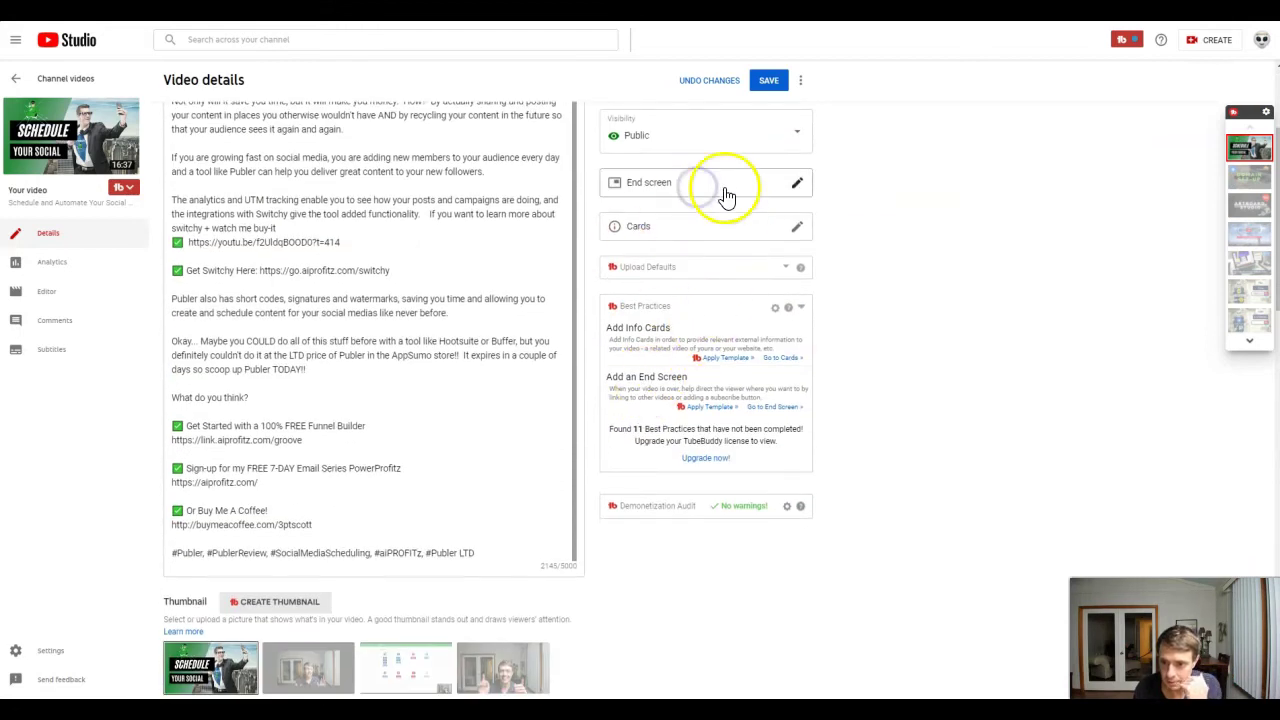
Step: Give the video an end screen using the "Import from latest video" template
{"action": "left_click", "coordinate": [642, 180]}
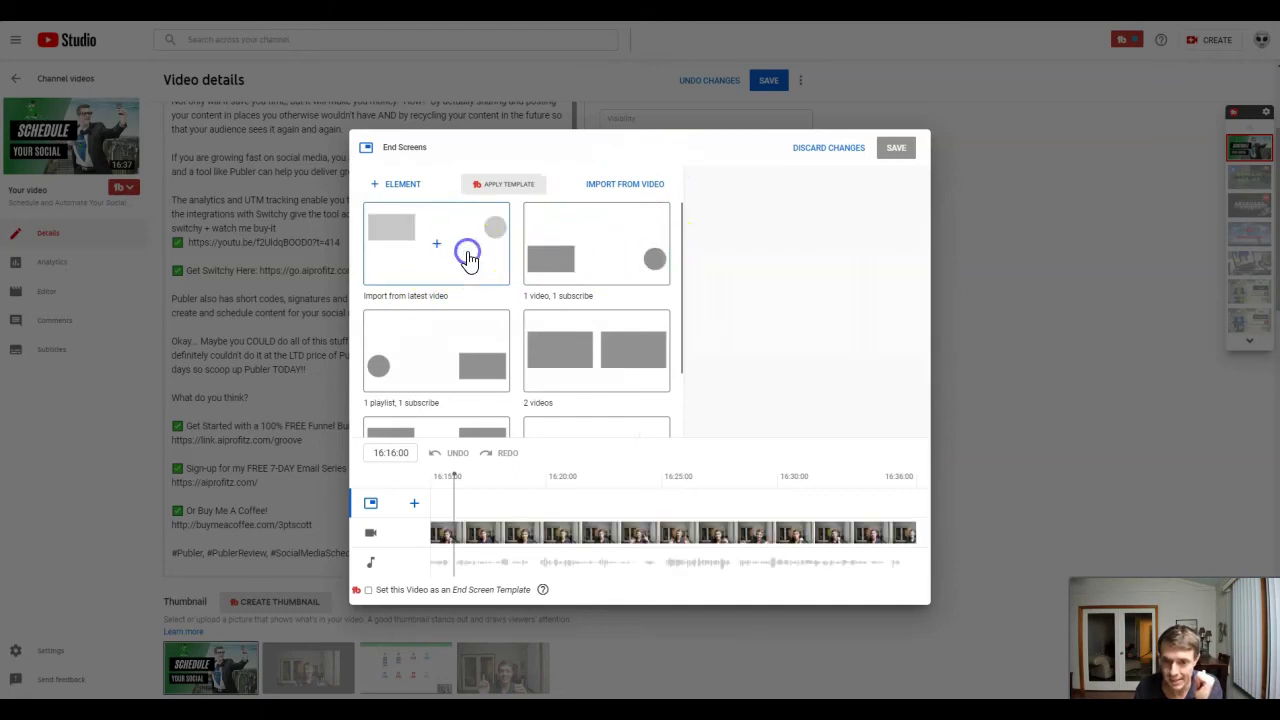
{"action": "left_click", "coordinate": [508, 270]}
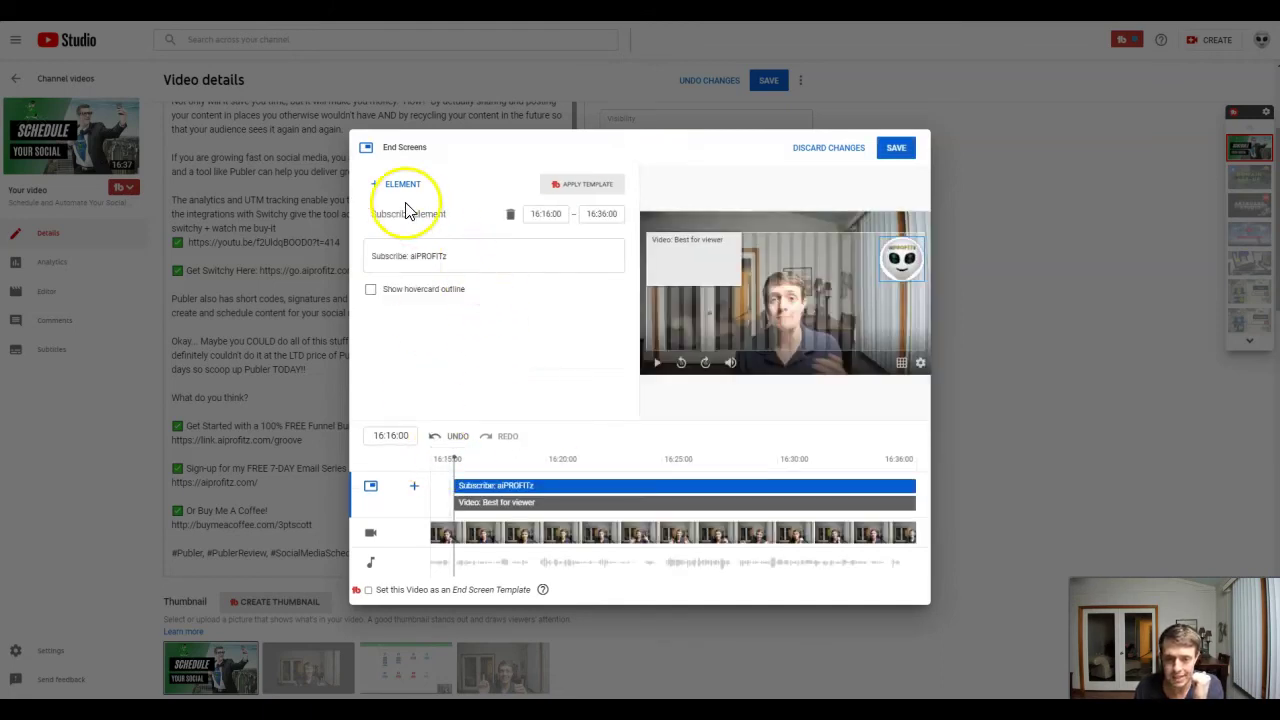